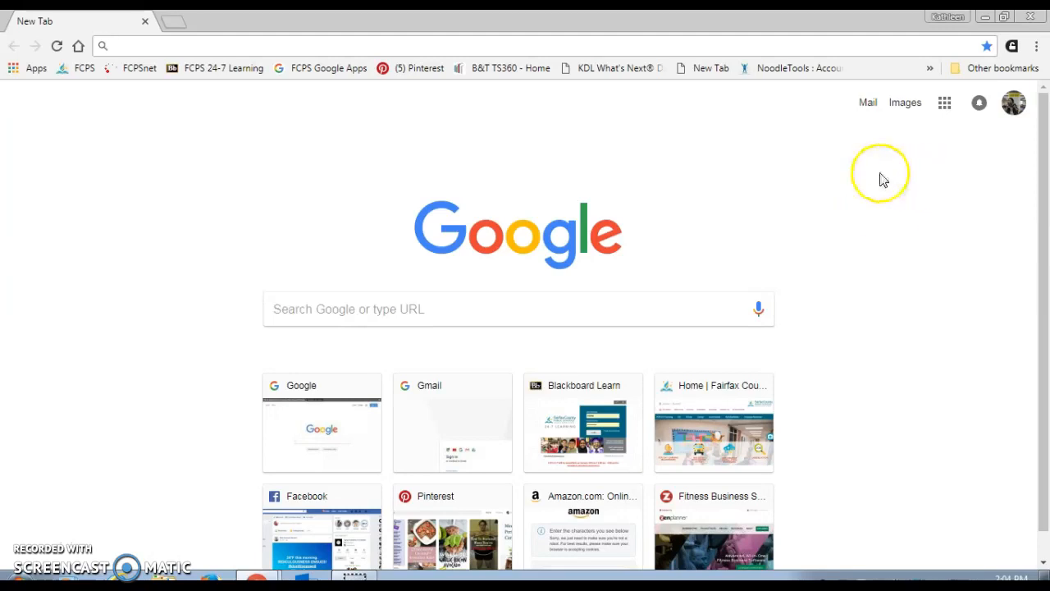
Open Google Drive, then launch NoodleTools from the Google apps list using the school account.
click(944, 105)
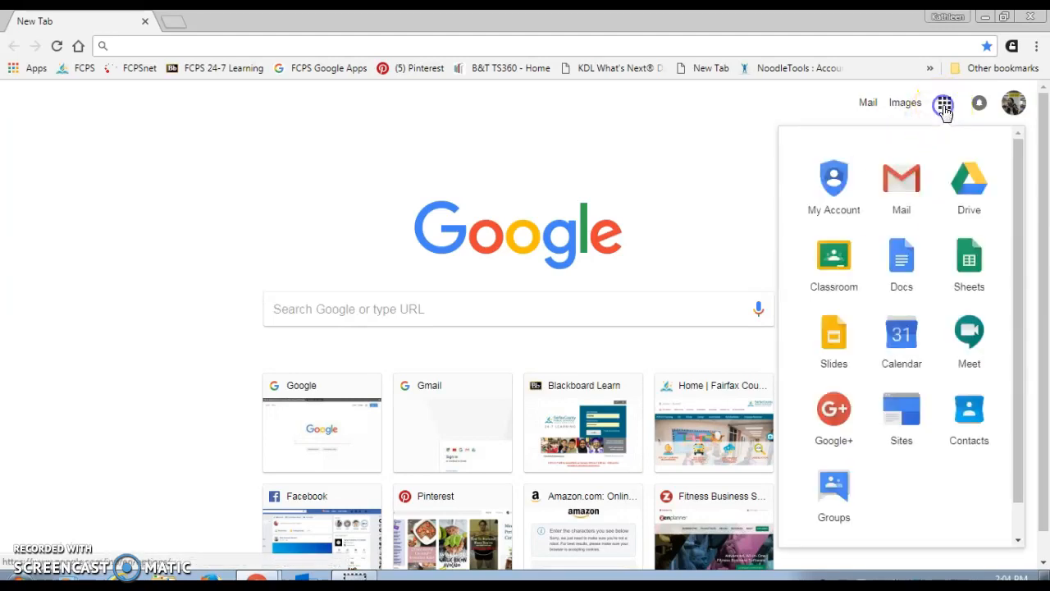
click(976, 194)
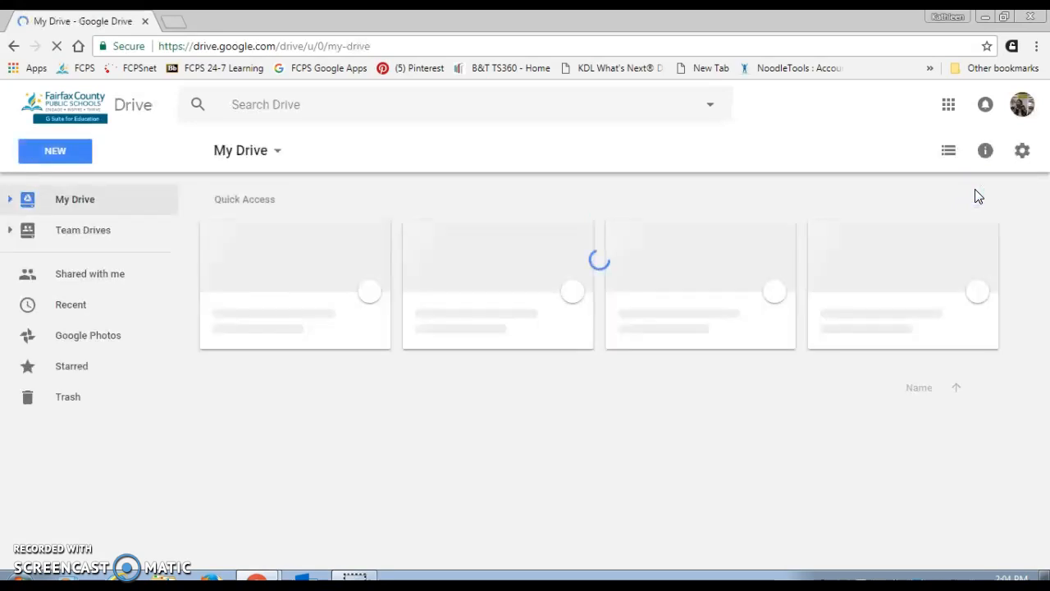
click(948, 105)
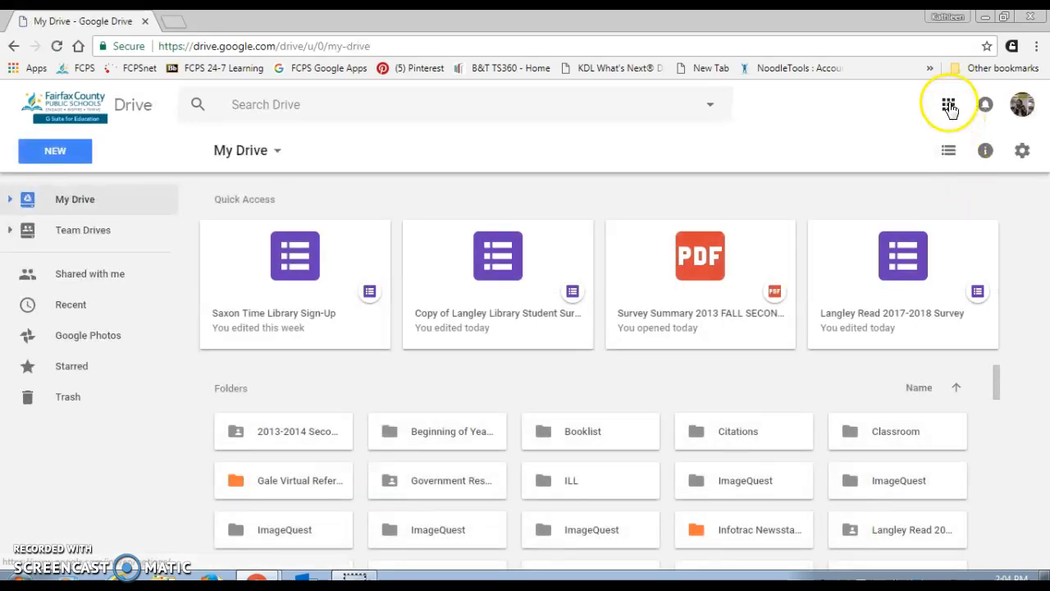
drag(1037, 313, 1043, 476)
click(920, 530)
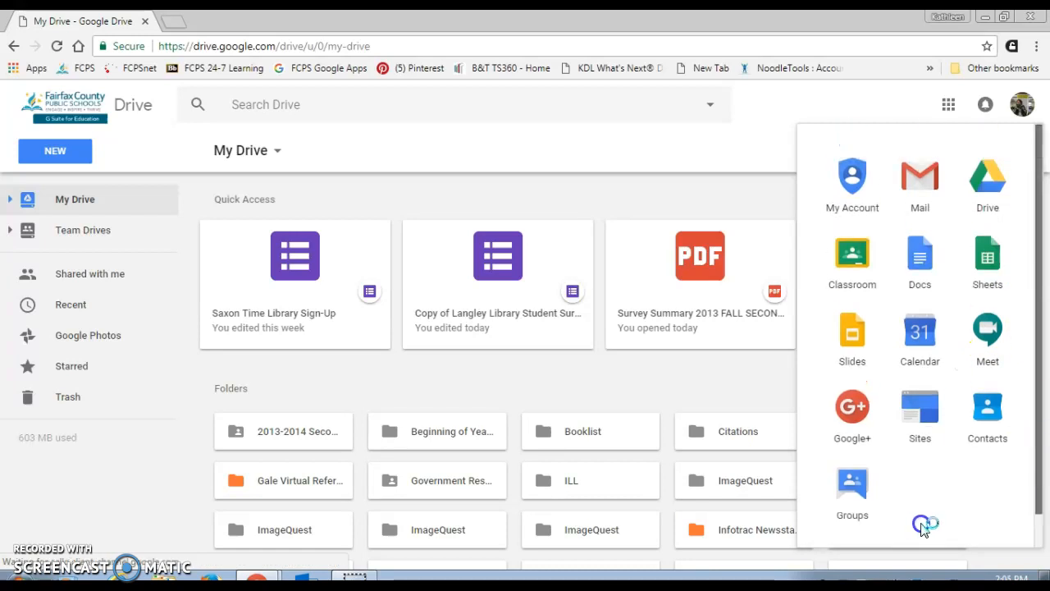
click(987, 458)
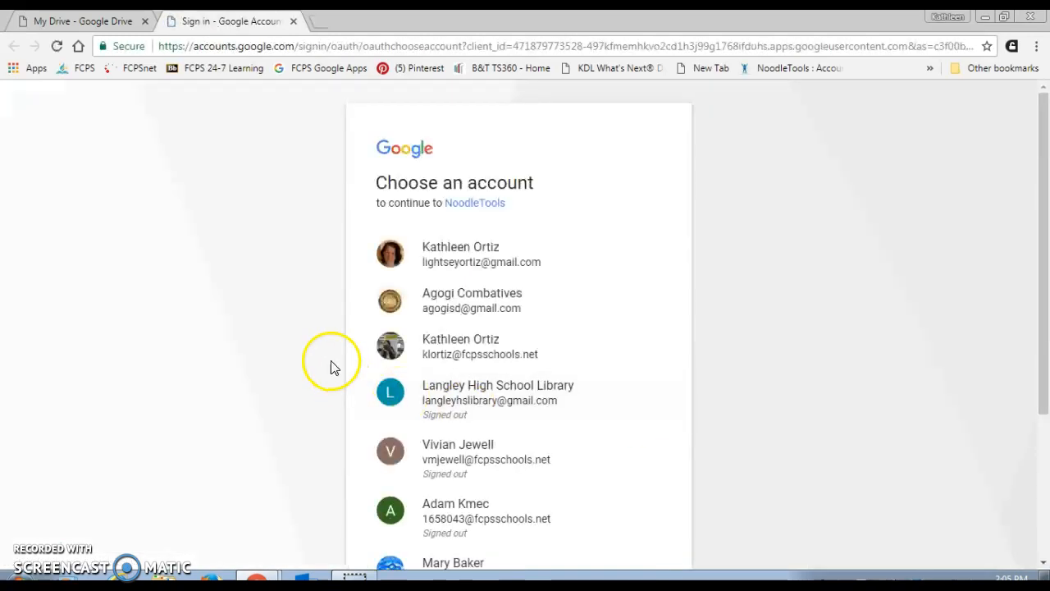
click(447, 342)
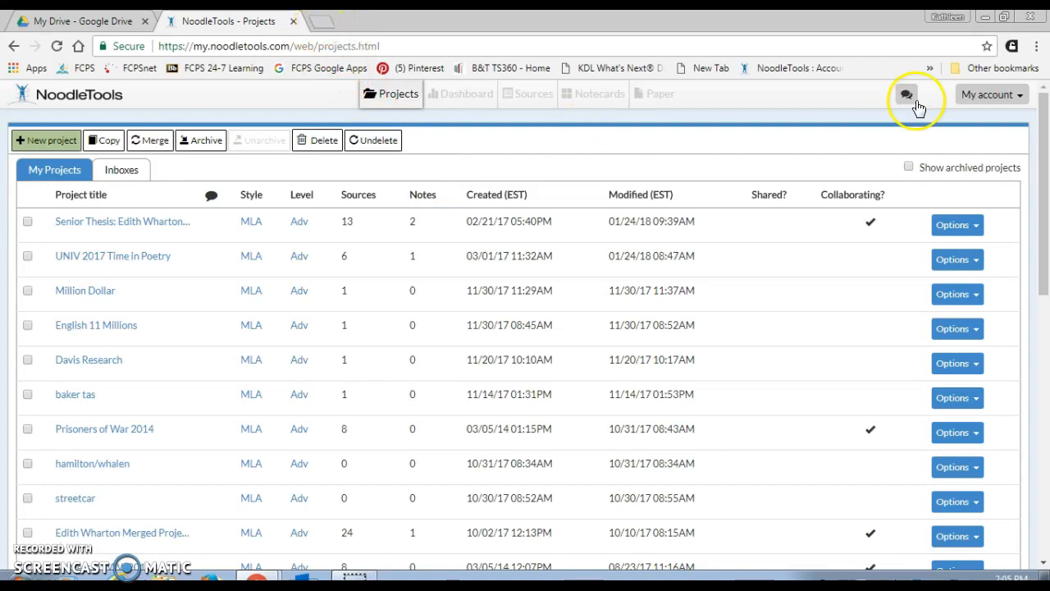
Sign out of the NoodleTools account.
click(976, 95)
click(987, 162)
click(730, 275)
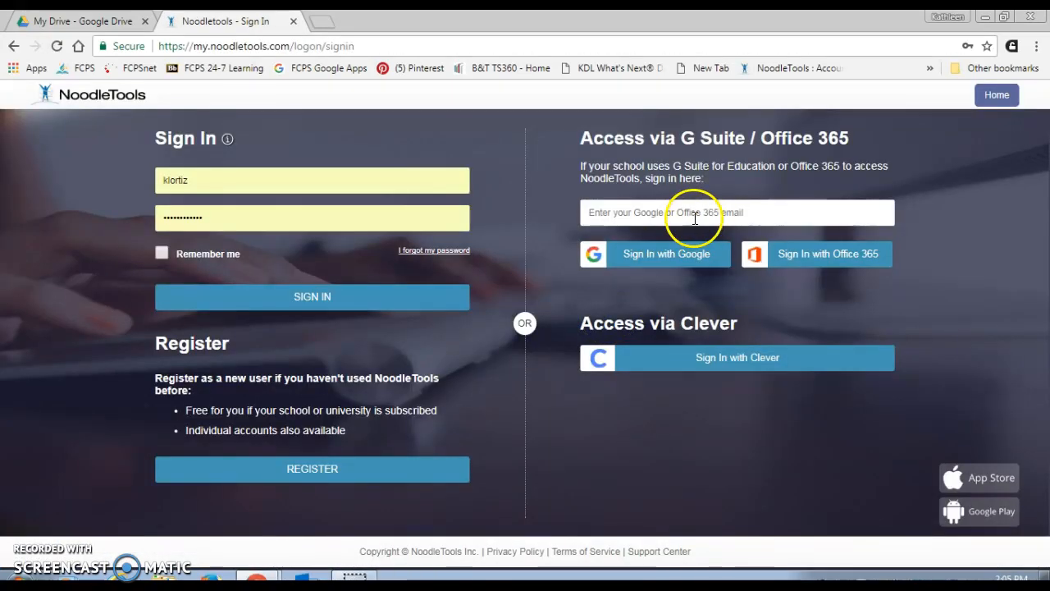
Sign in to NoodleTools through Google with the school e-mail, choosing the school account and entering its password.
click(694, 213)
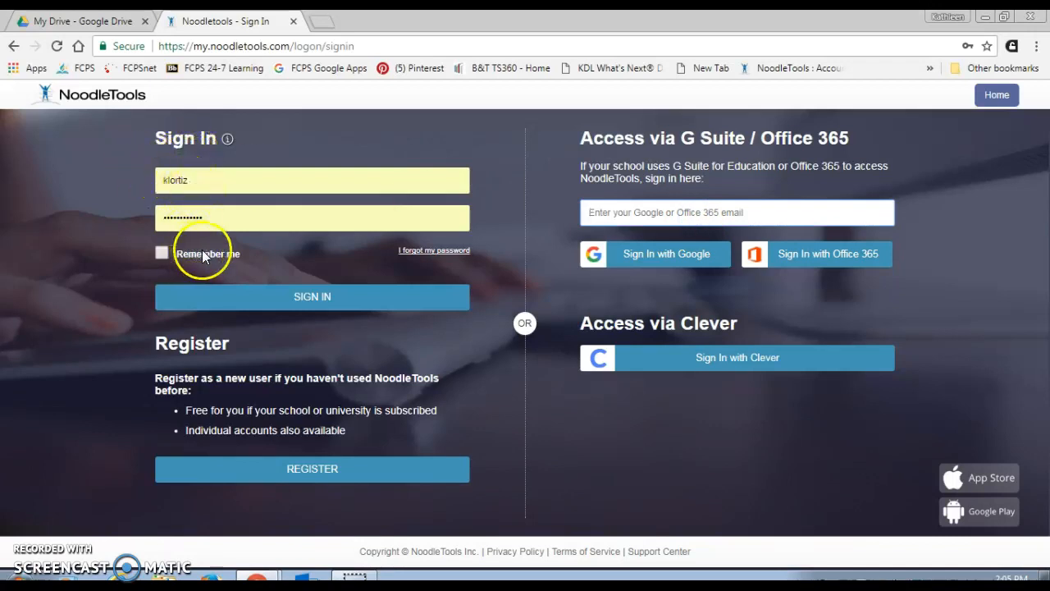
click(650, 212)
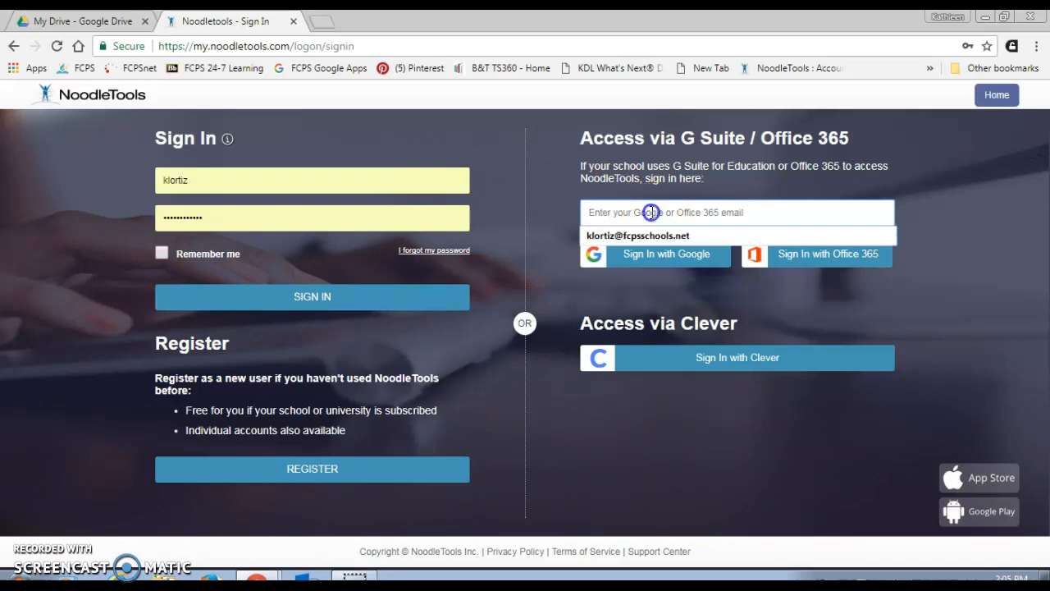
click(639, 235)
click(654, 256)
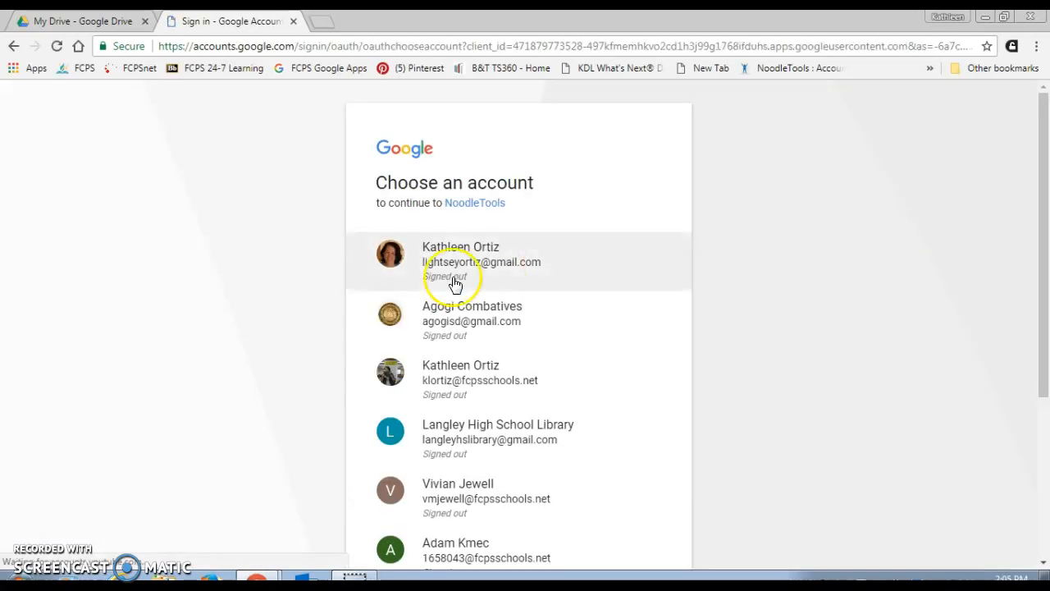
click(440, 371)
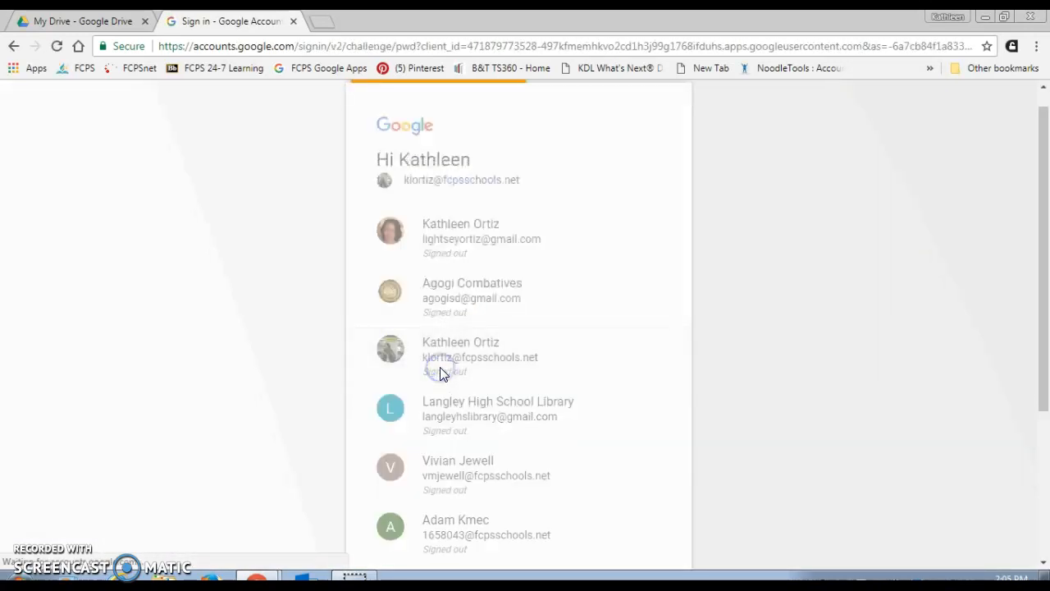
click(632, 371)
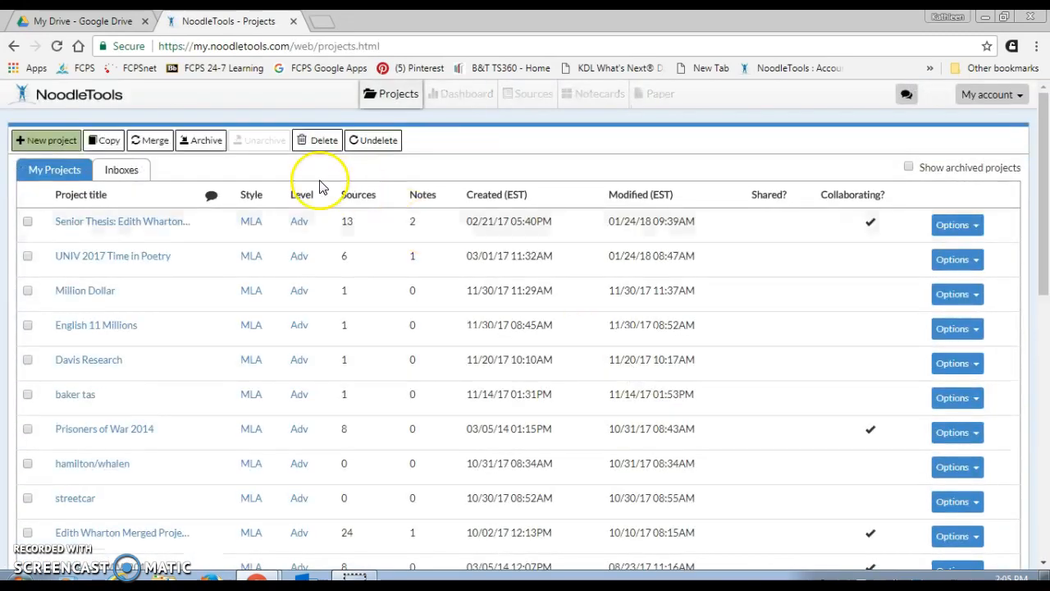
Create a new project titled "LIterary Criticism" with MLA citation style and the Advanced citation level.
click(45, 145)
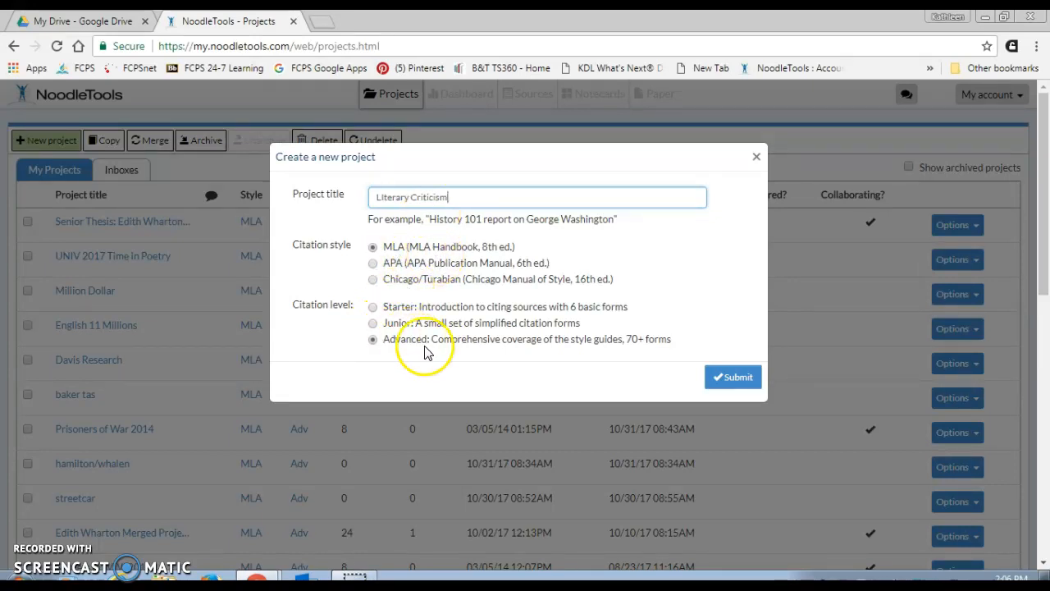
click(737, 384)
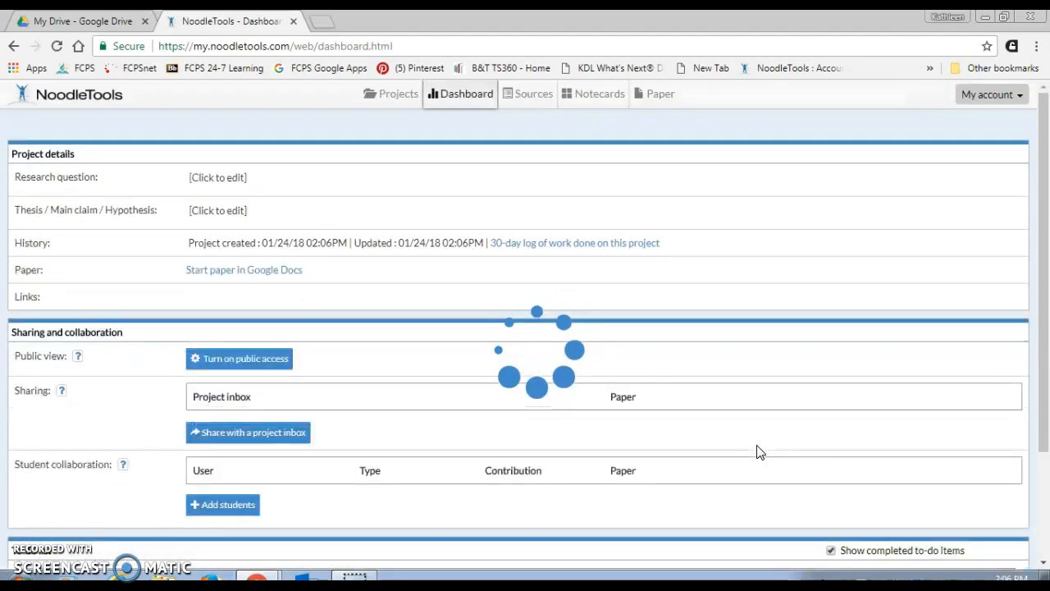
Start sharing the project with a project inbox and search for the teacher's inbox by surname.
click(1043, 244)
drag(1043, 244, 1044, 287)
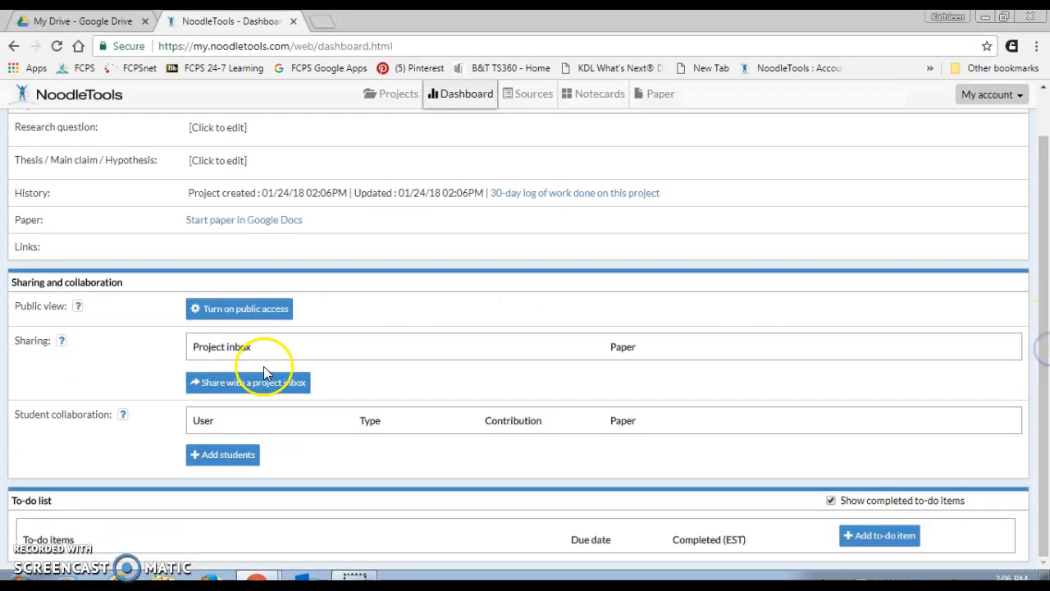
click(250, 389)
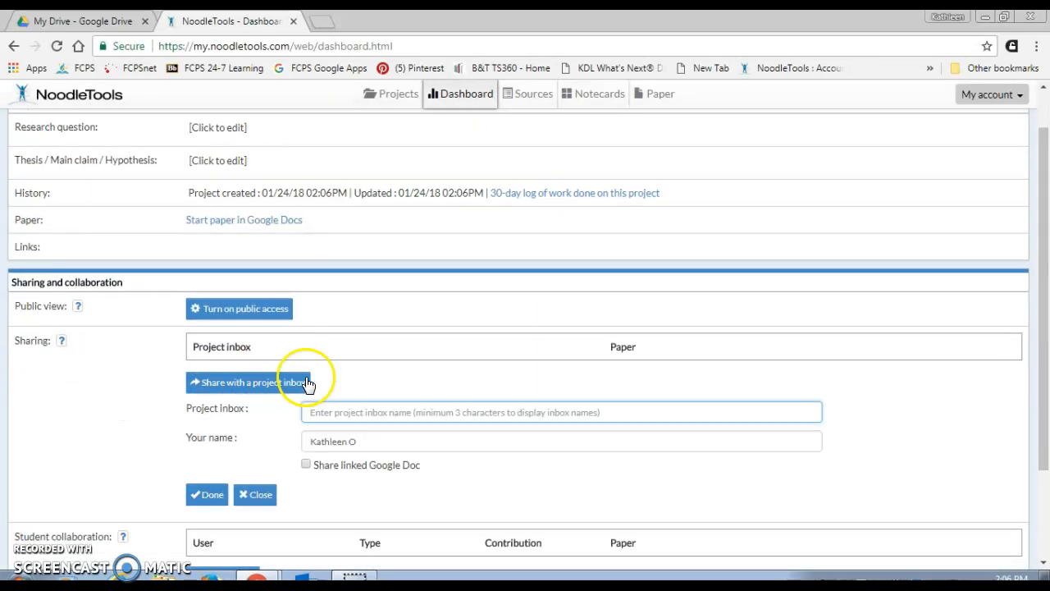
text(conrad)
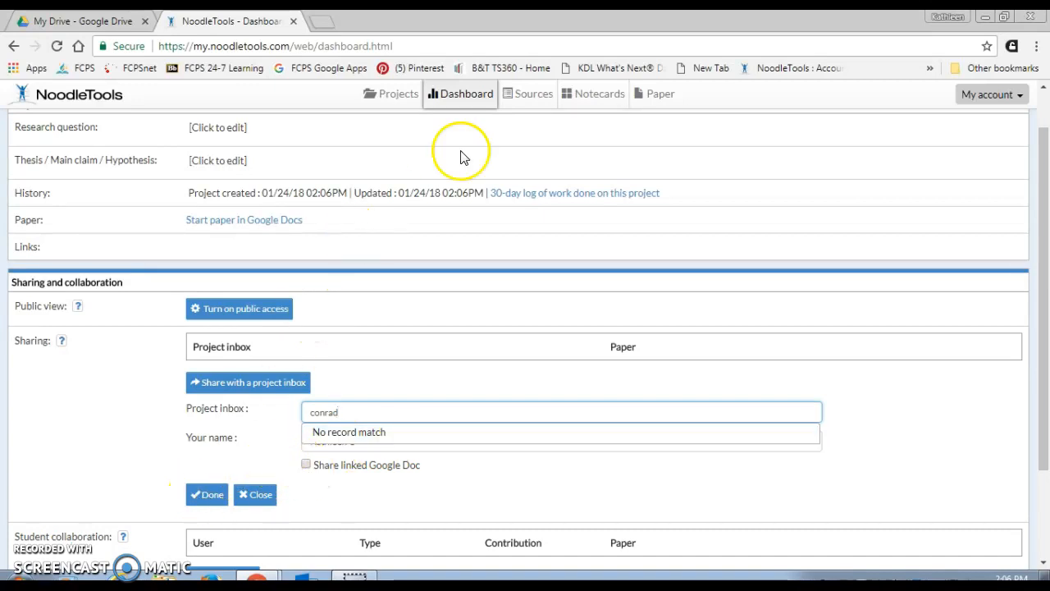
Start a new citation in the project's sources for a journal article found in a database.
click(525, 95)
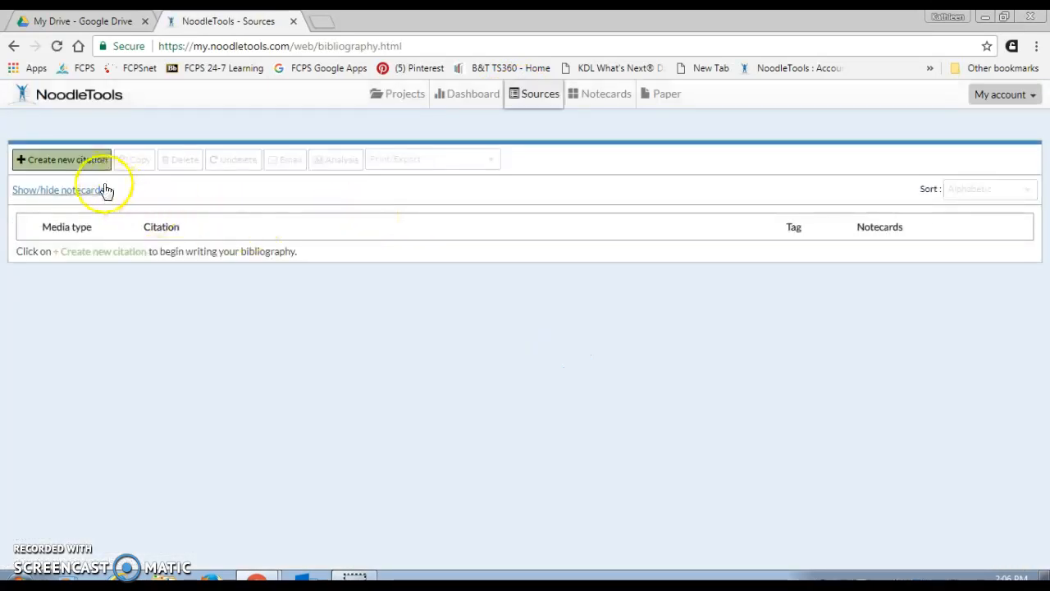
click(82, 160)
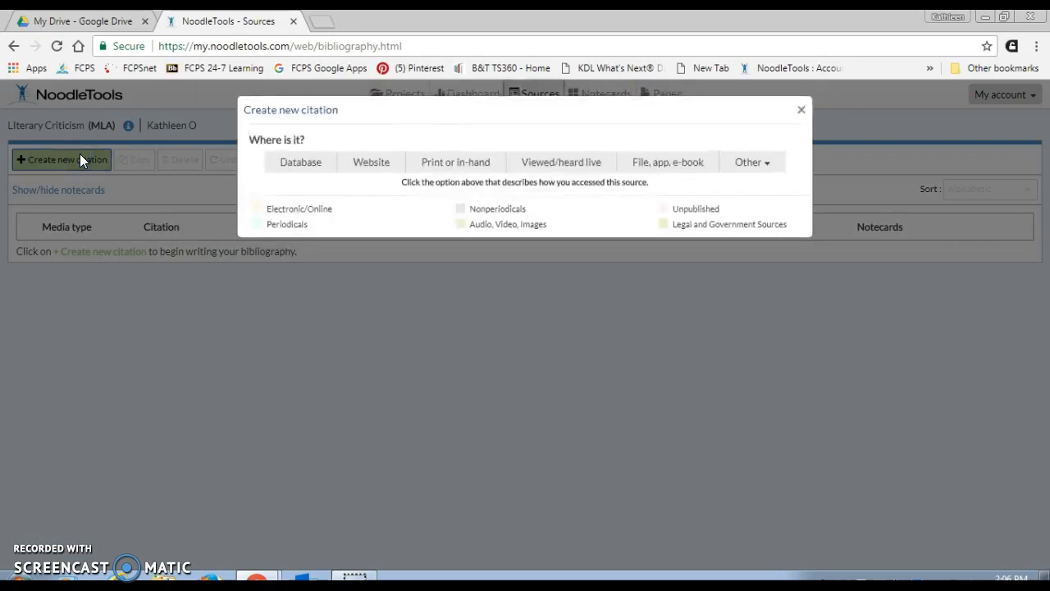
click(309, 164)
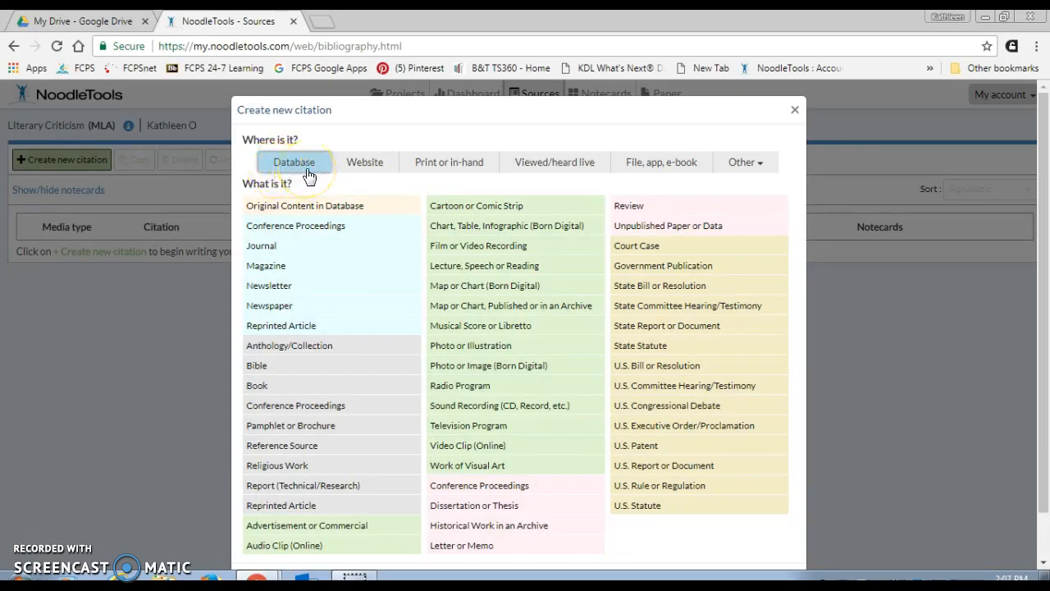
click(268, 246)
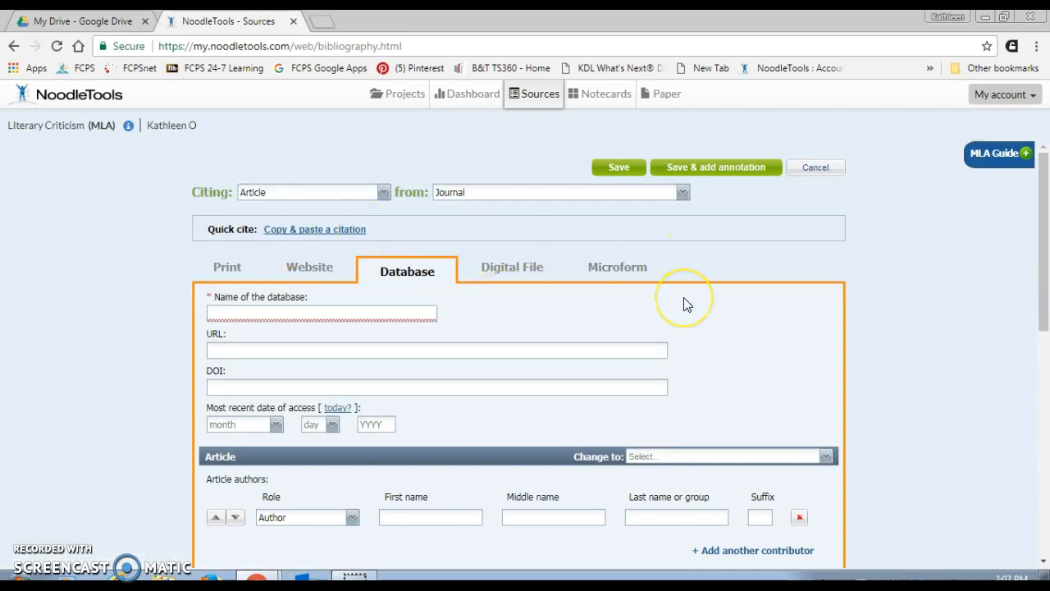
Set the citation's database name to the suggested entry JSTOR.
scroll(684, 297, down, 1)
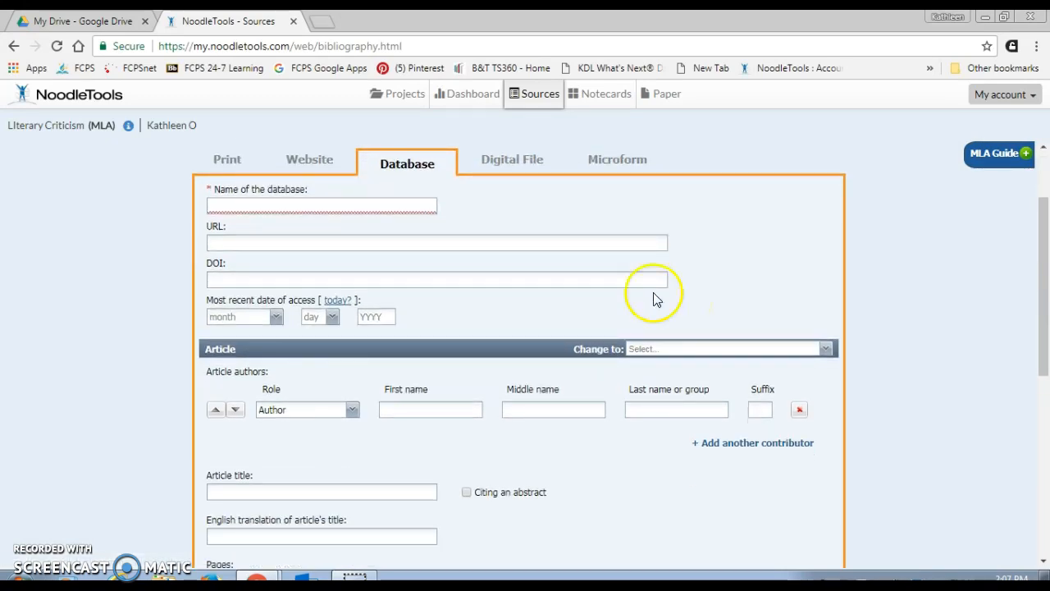
click(353, 205)
text(Jst)
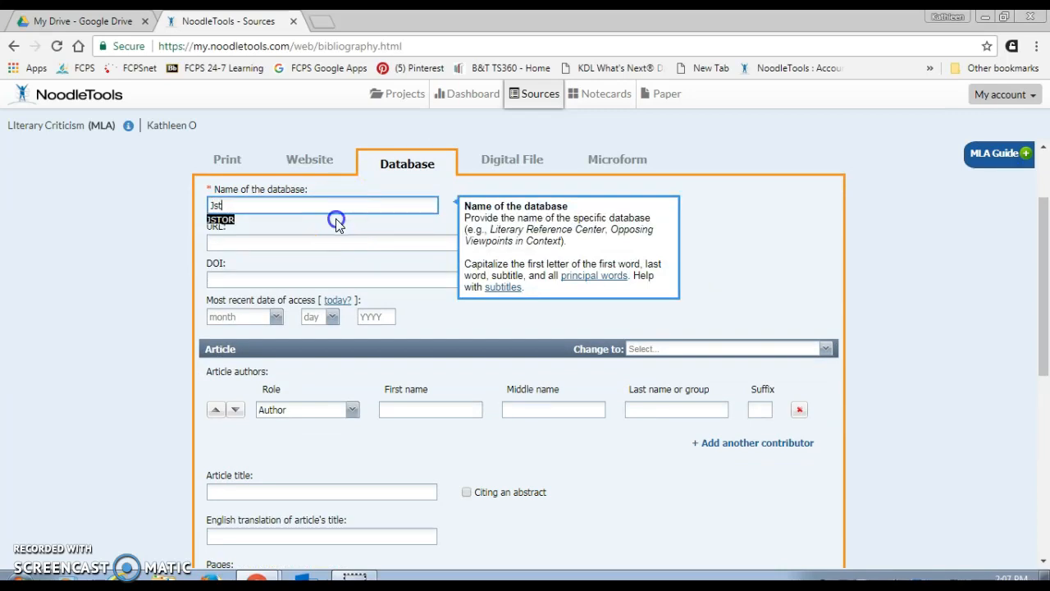
click(337, 219)
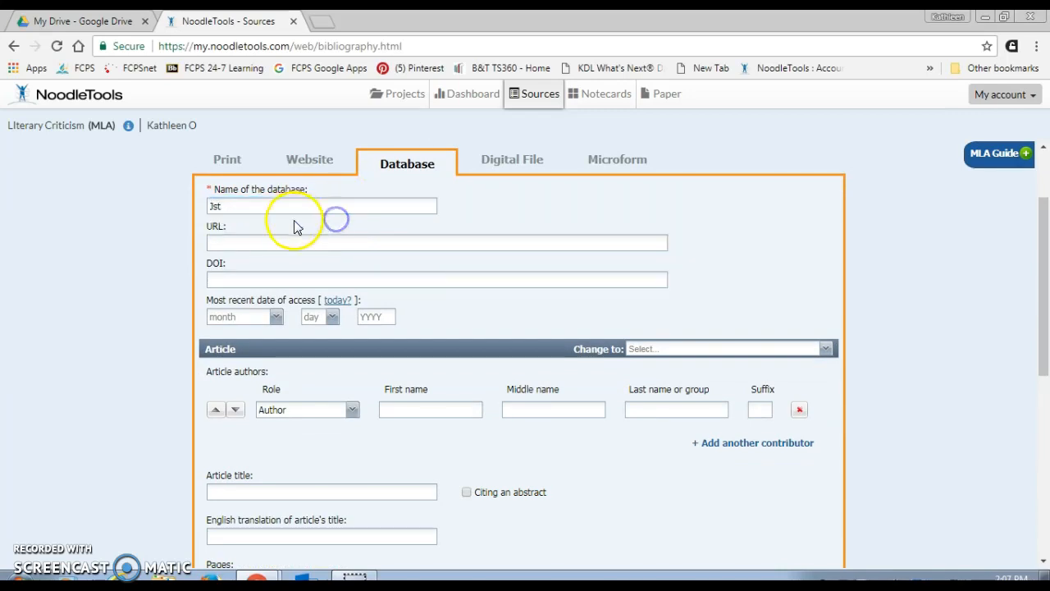
click(228, 205)
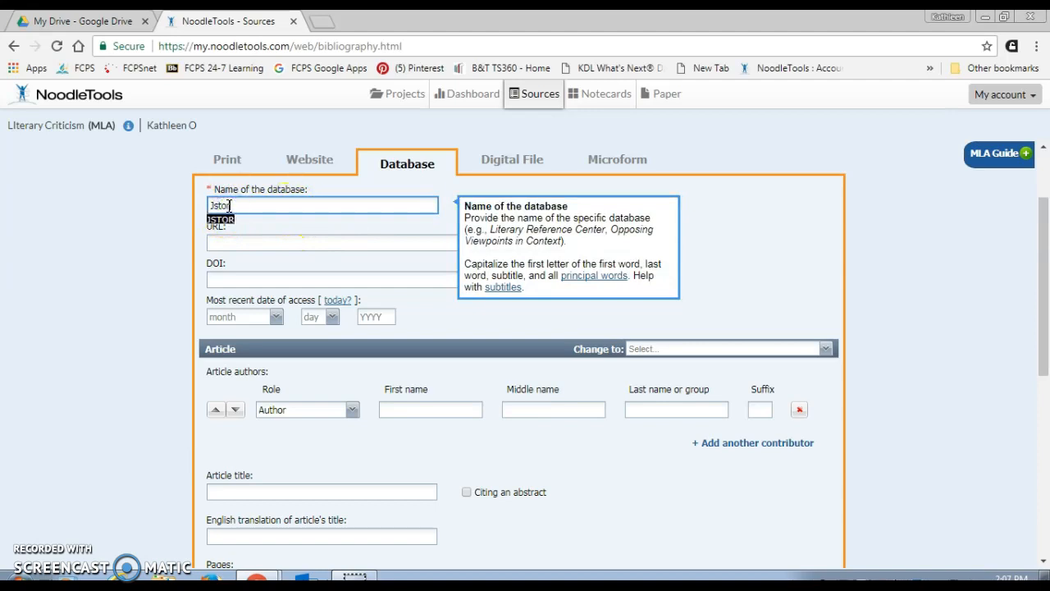
click(221, 222)
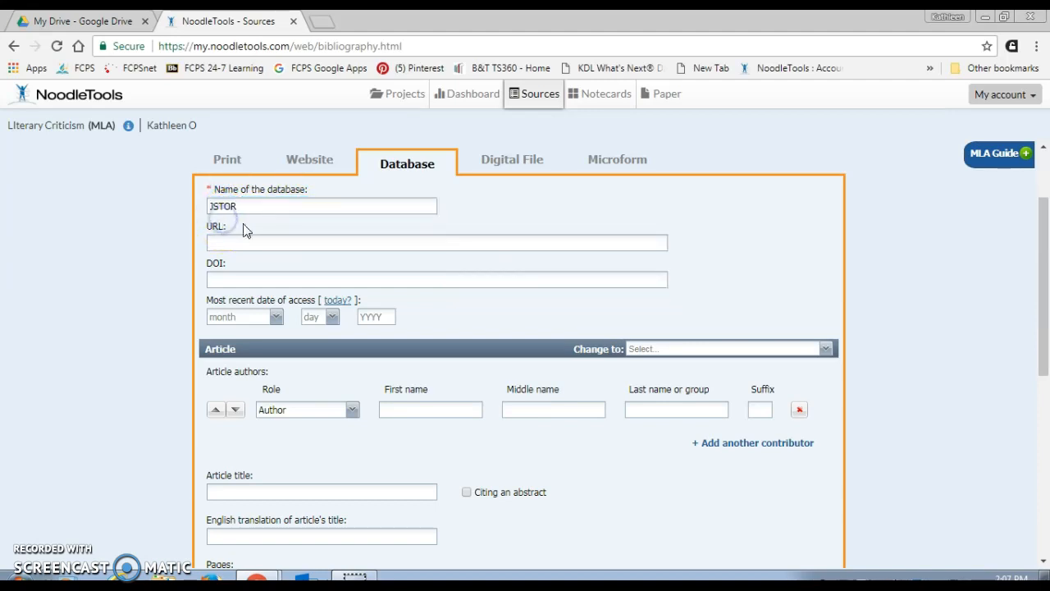
Review the citation form's URL, author, article title, pages and journal publication fields.
click(242, 246)
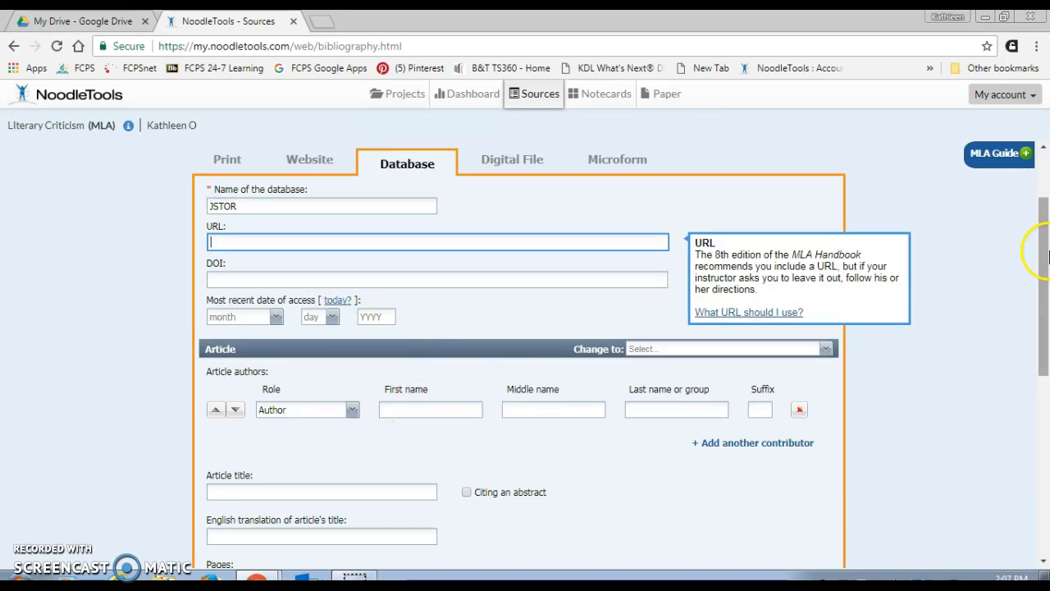
drag(1046, 260, 583, 319)
scroll(583, 320, down, 6)
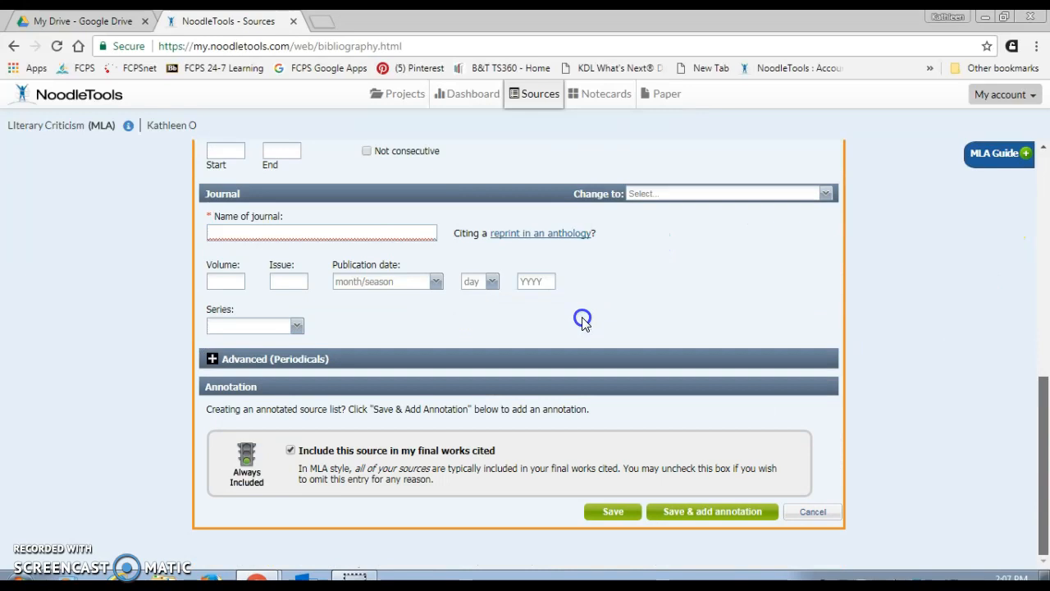
scroll(582, 319, up, 4)
scroll(533, 308, down, 2)
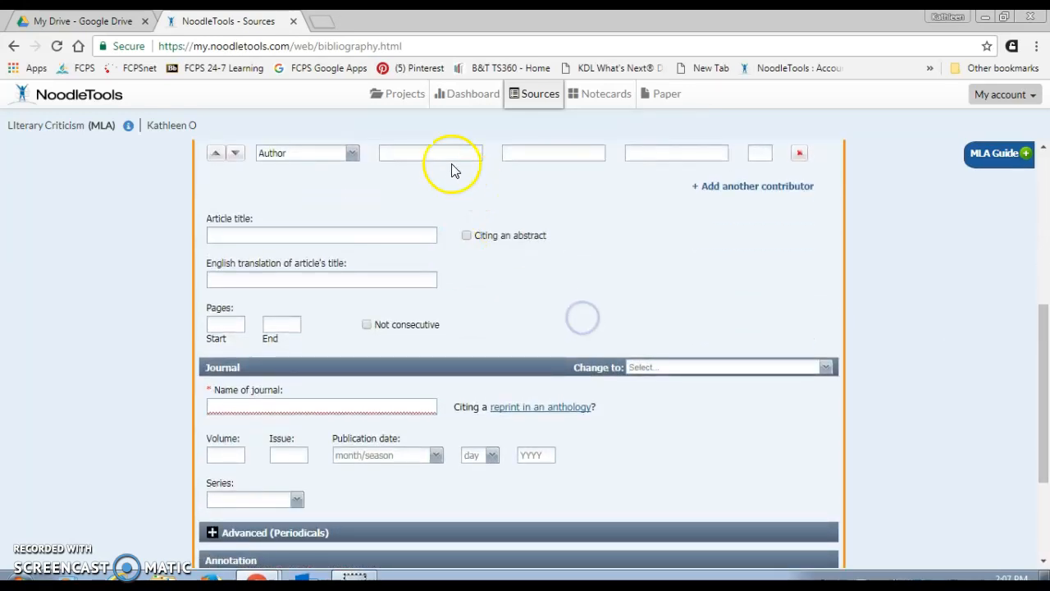
Return to the project list and open the project "Senior Thesis: Edith Wharton's House of Mirth".
click(393, 95)
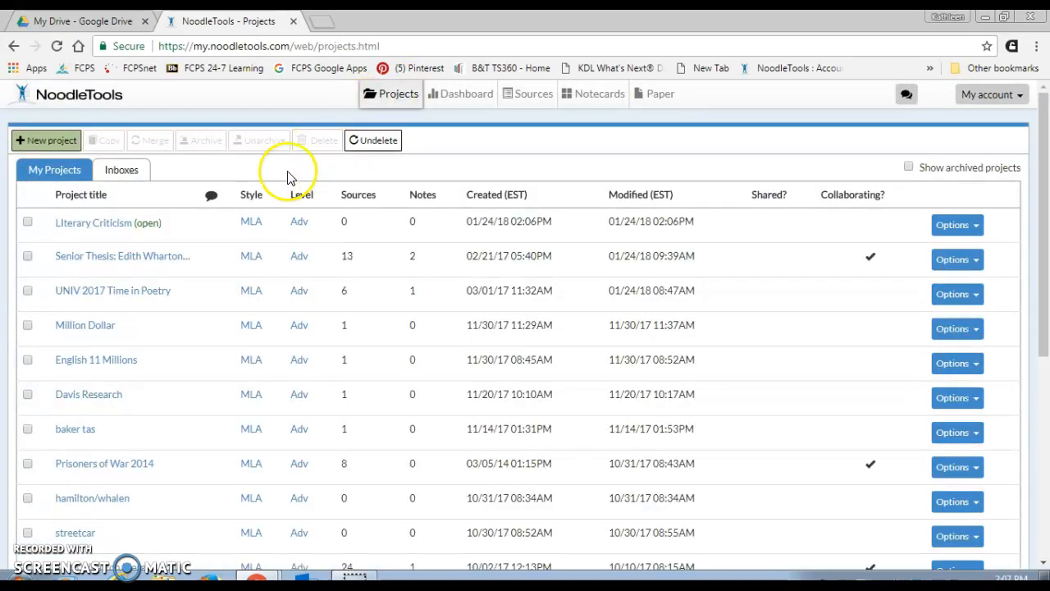
click(197, 253)
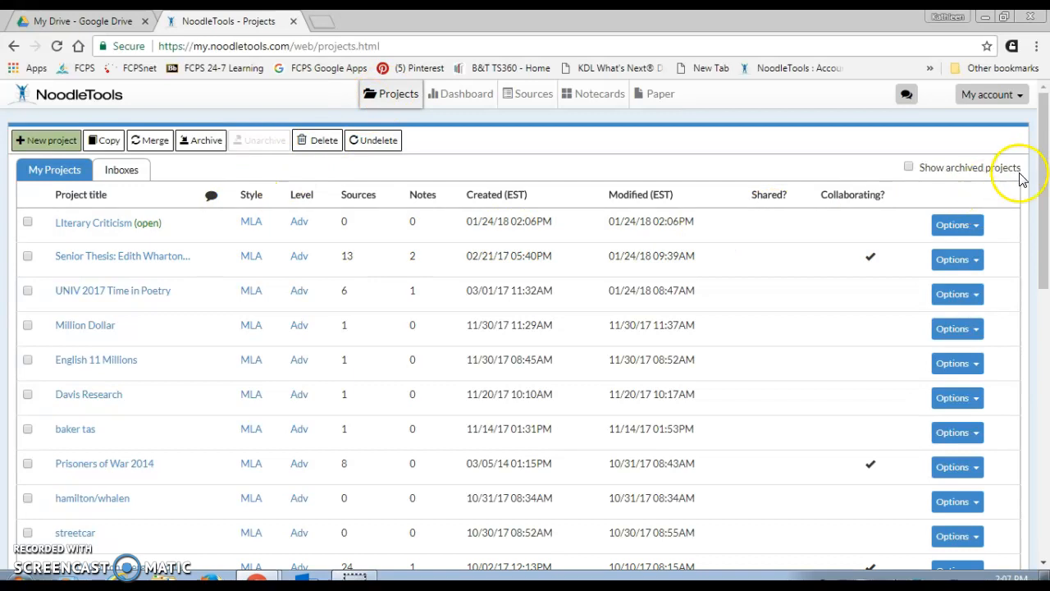
drag(1046, 182, 1046, 375)
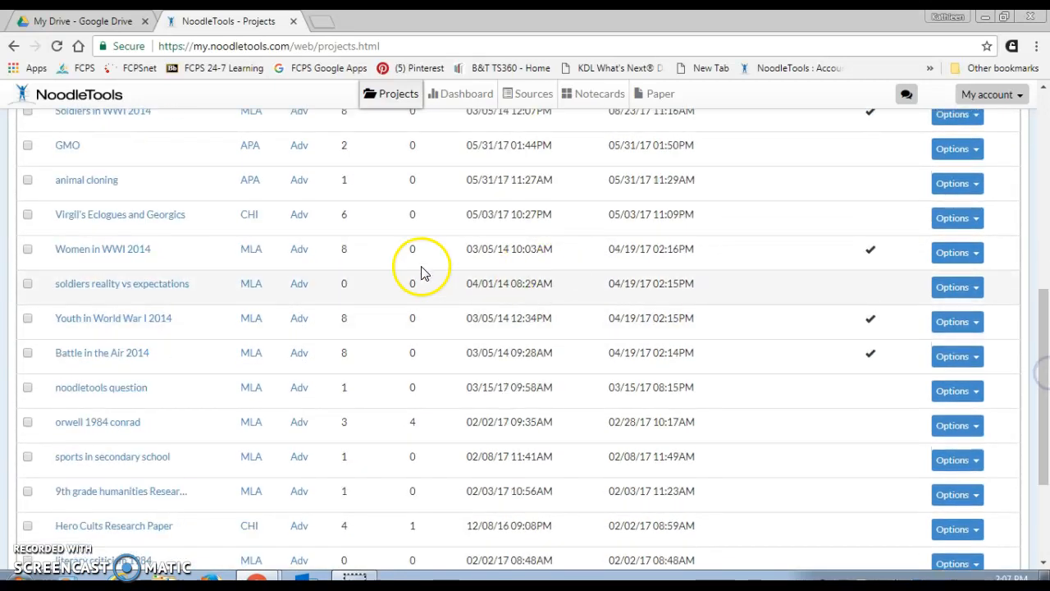
scroll(155, 246, up, 1)
scroll(162, 248, up, 1)
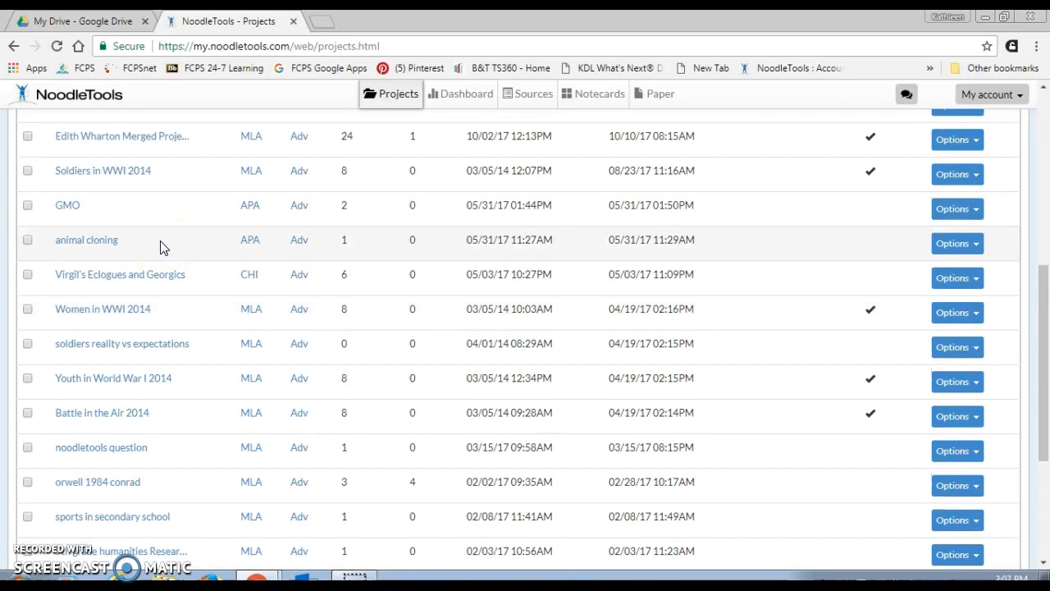
scroll(162, 248, up, 5)
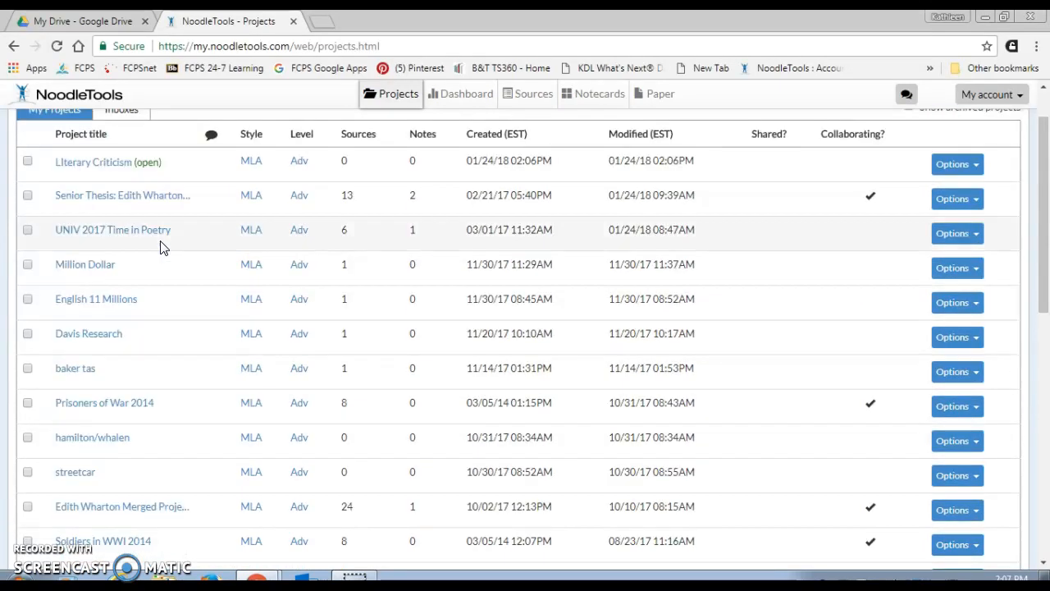
click(137, 195)
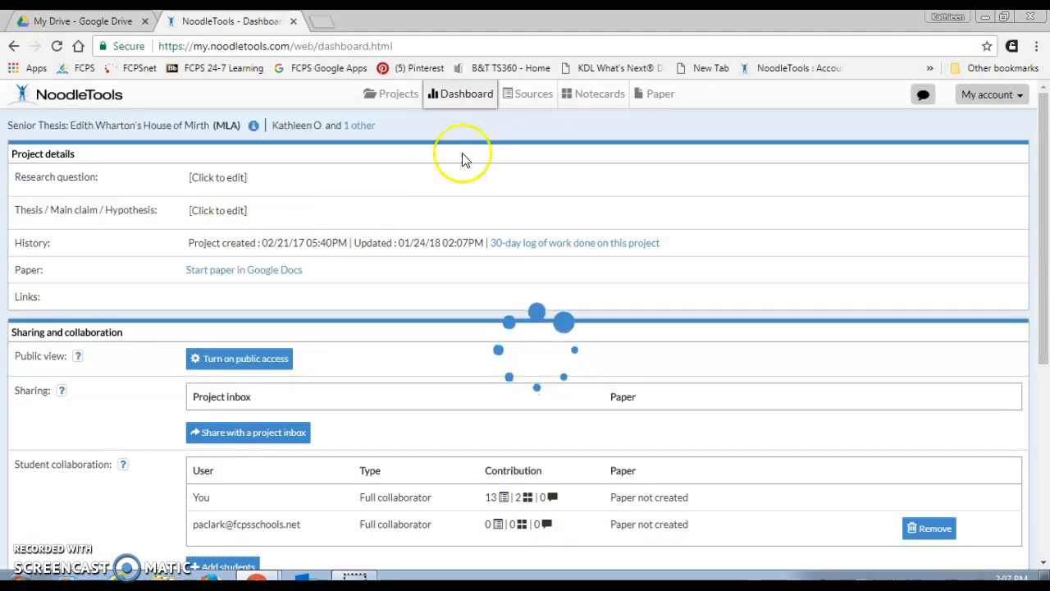
Open the Senior Thesis project's sources and review its citations and their comment areas.
click(521, 103)
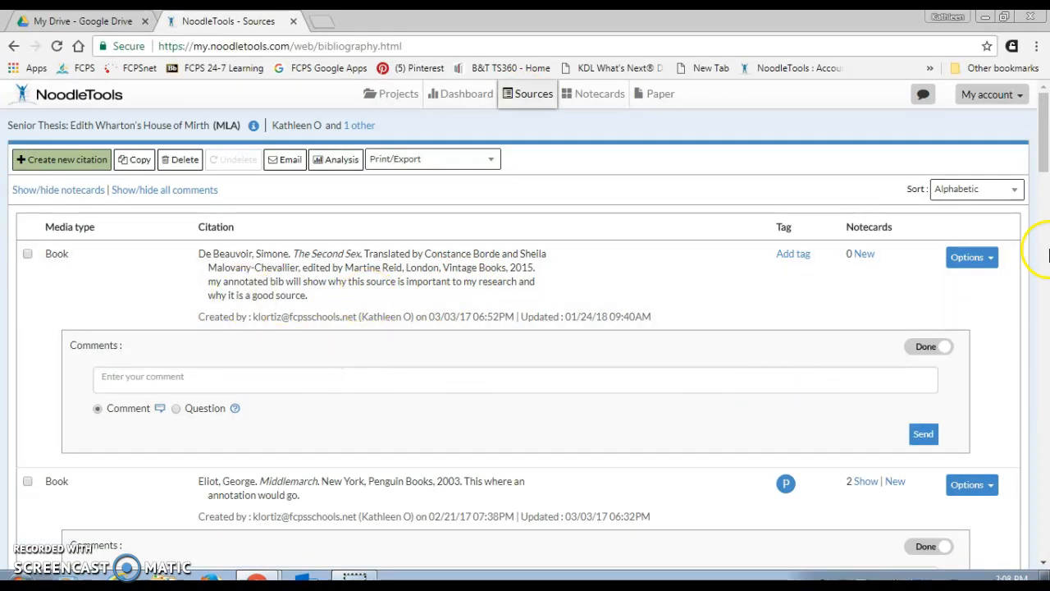
drag(1046, 168, 1046, 197)
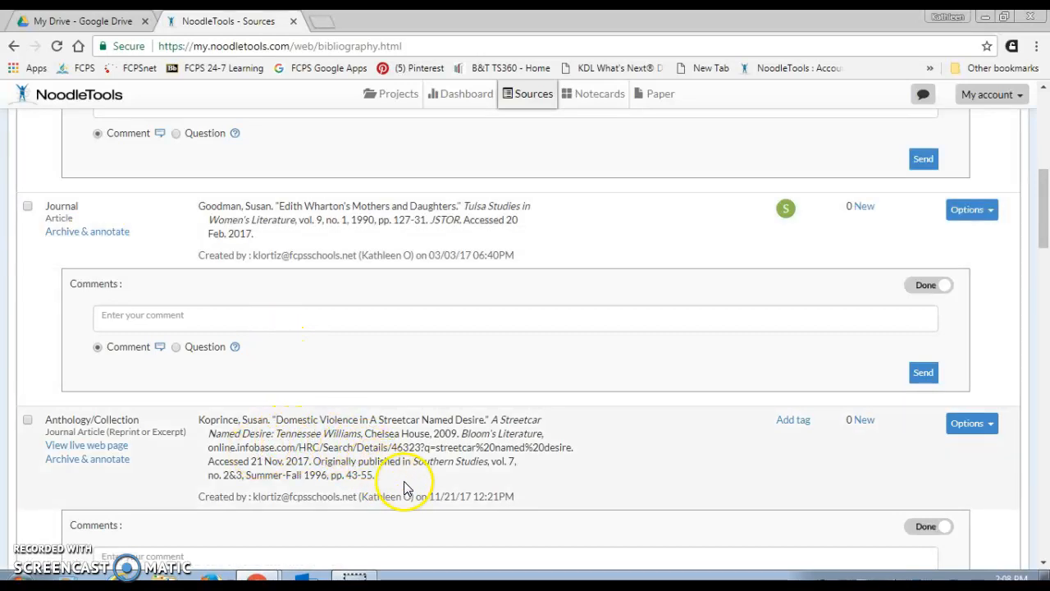
drag(1044, 215, 1045, 243)
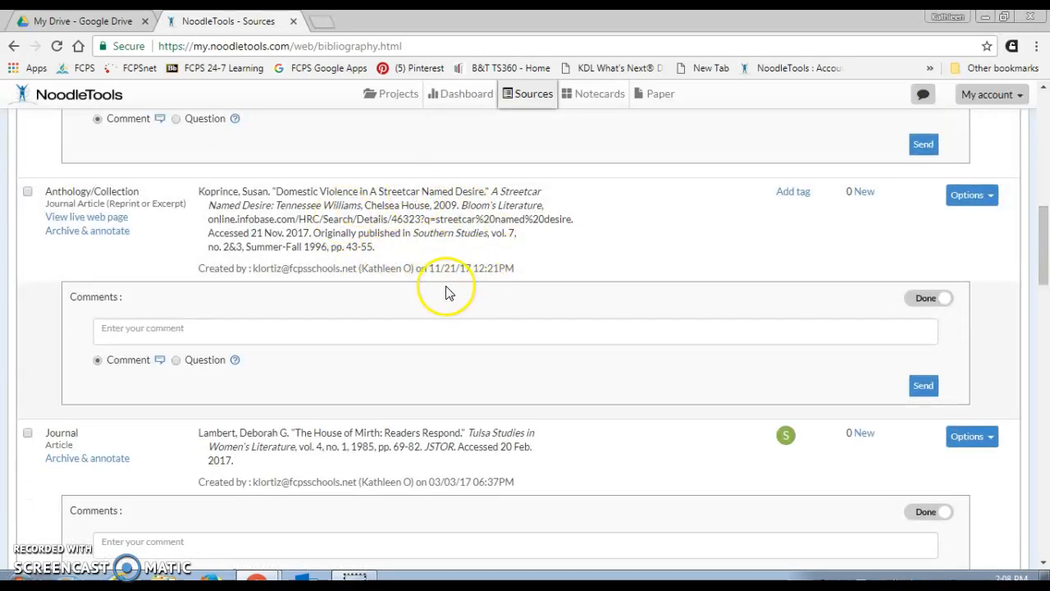
scroll(439, 253, up, 10)
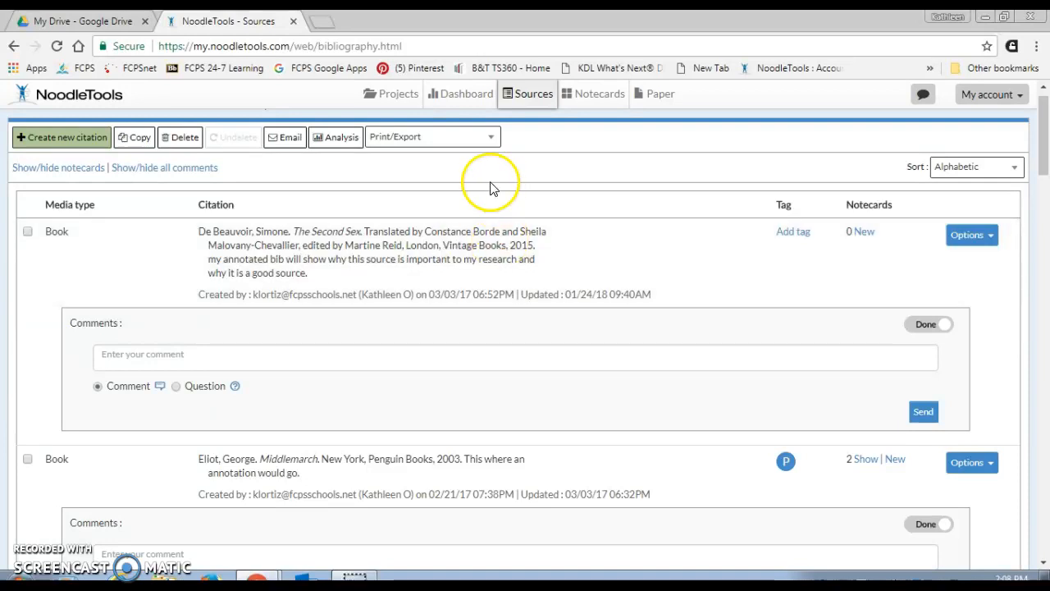
Export the project's source list to Word and open the downloaded document.
click(490, 141)
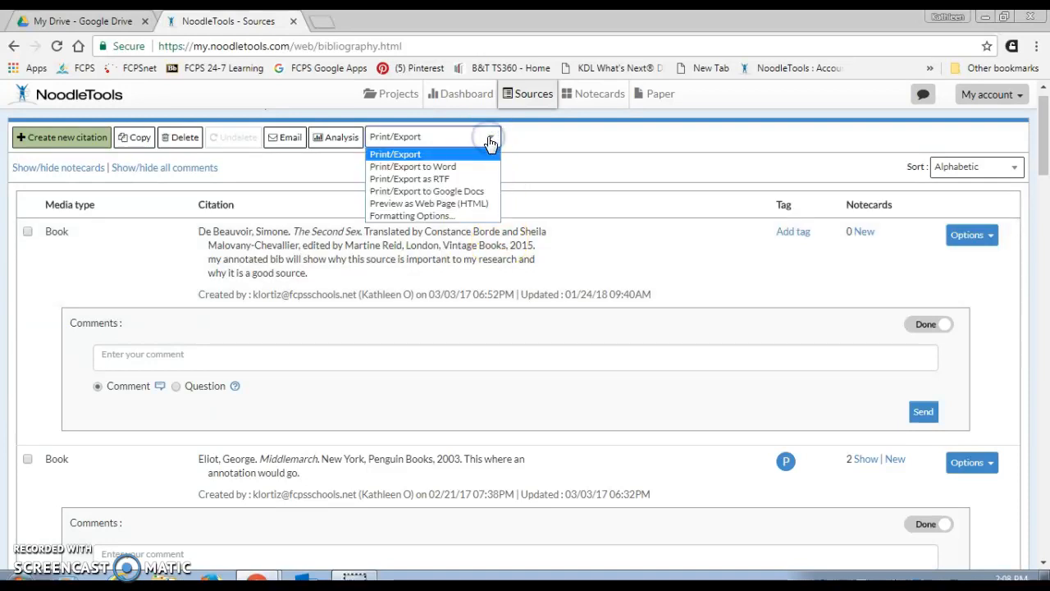
click(472, 166)
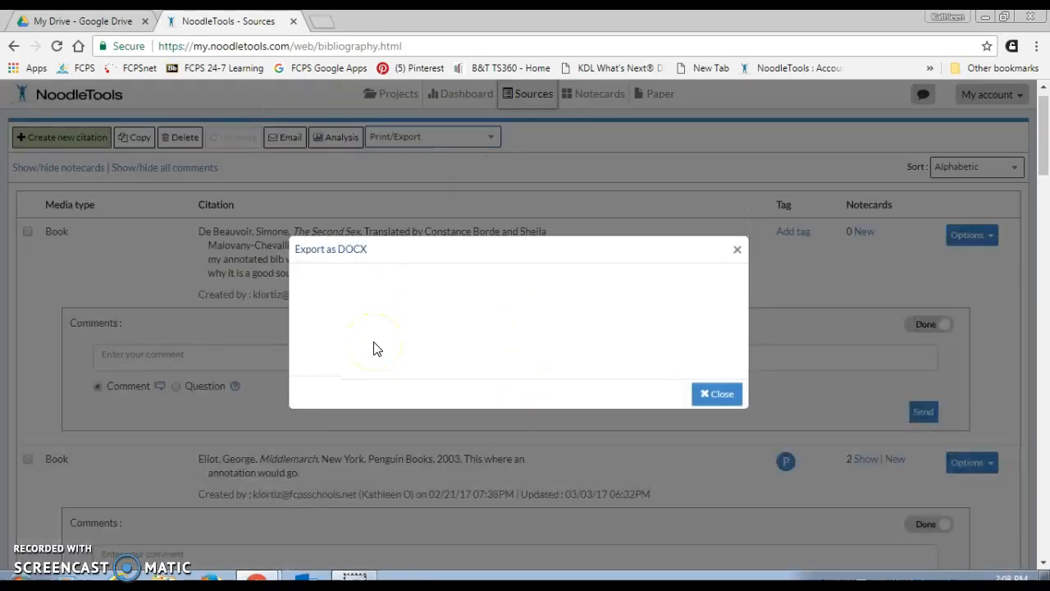
click(115, 564)
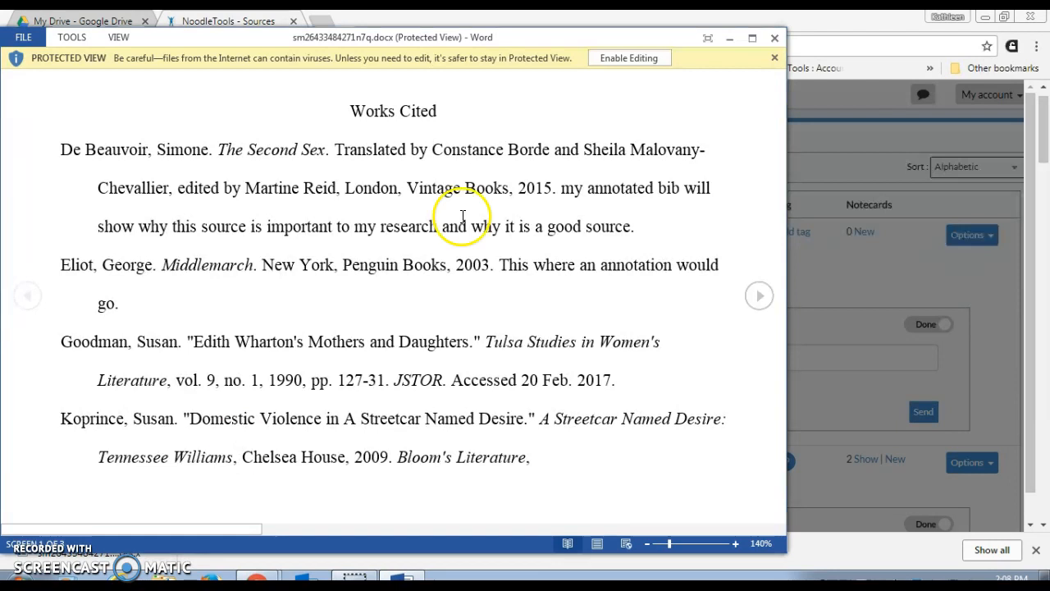
Enable editing of the exported Works Cited document, and close both it and the DOCX export dialog.
click(600, 62)
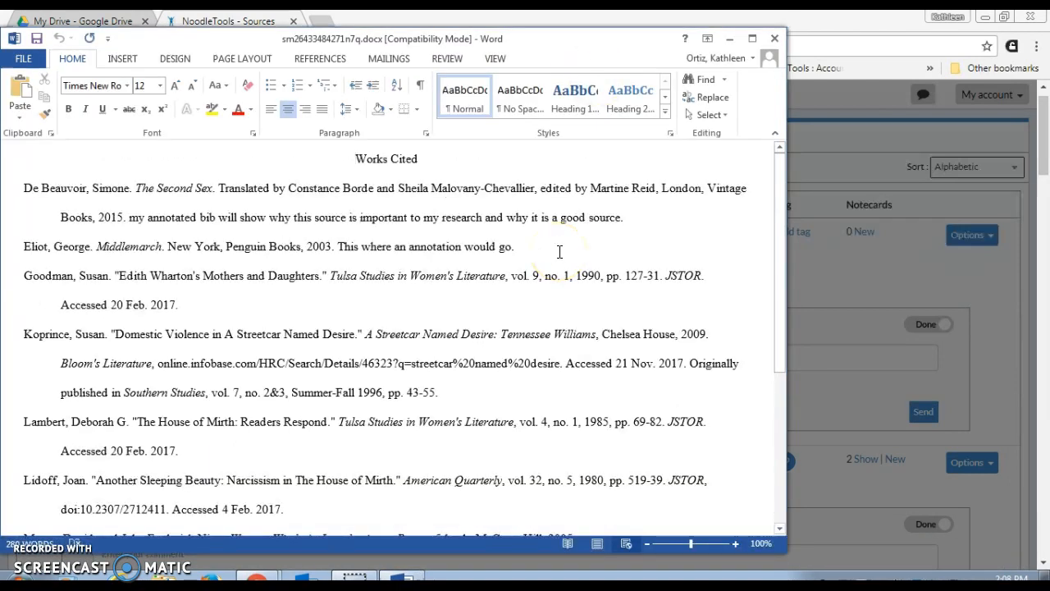
click(774, 37)
click(738, 251)
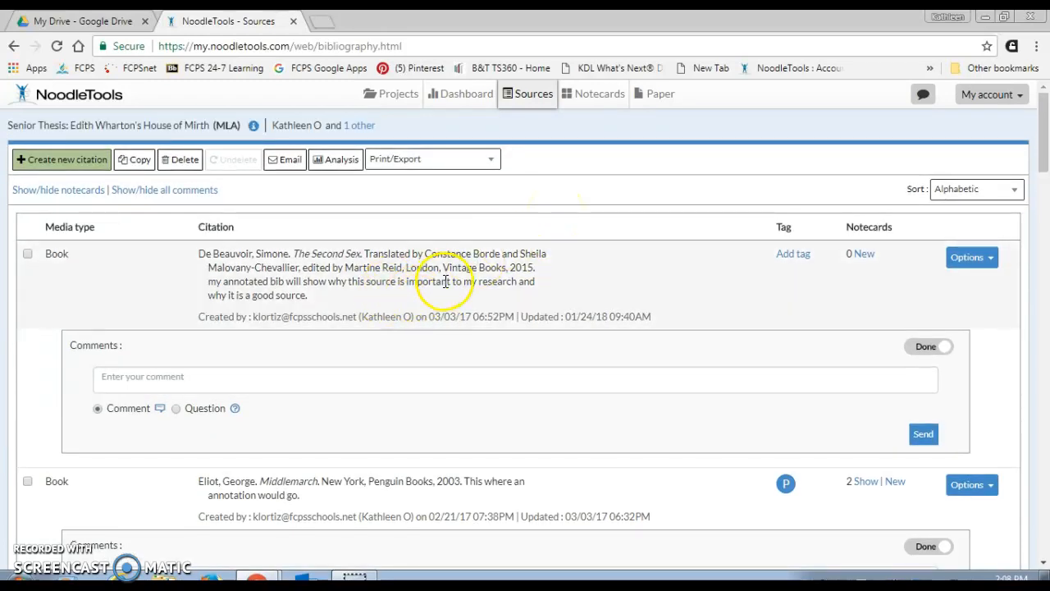
Create a new notecard titled "streetcar" and link it to the source "Domestic Violence in A Streetcar Named Desire".
click(611, 94)
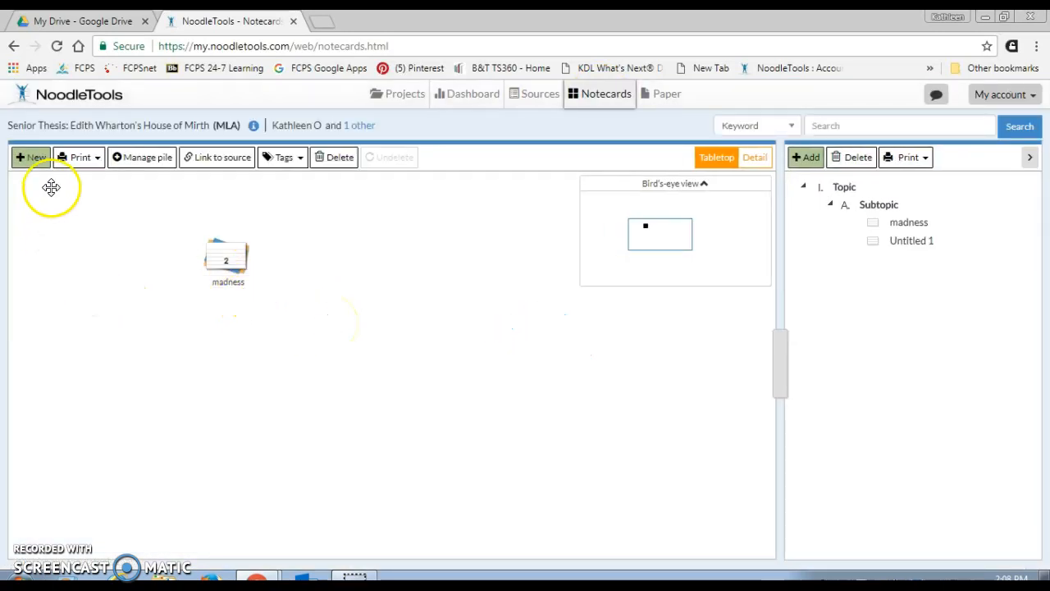
click(33, 164)
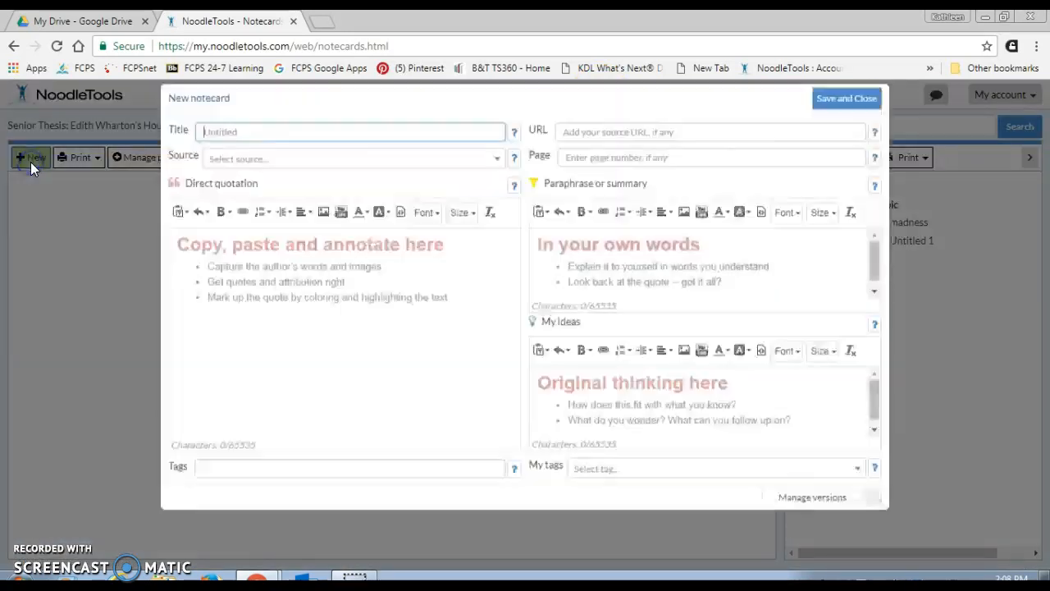
click(435, 140)
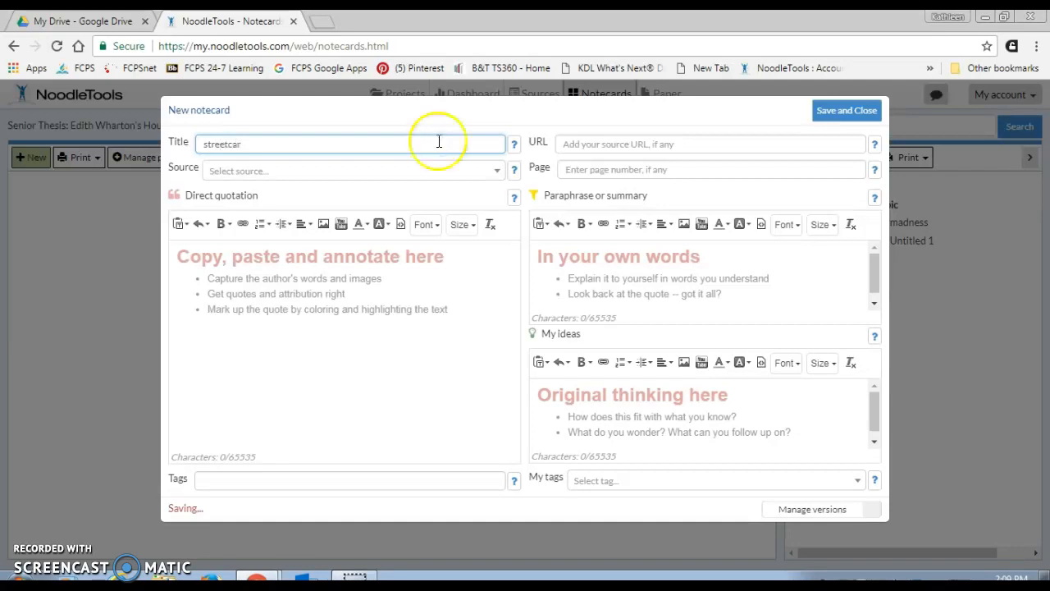
click(495, 172)
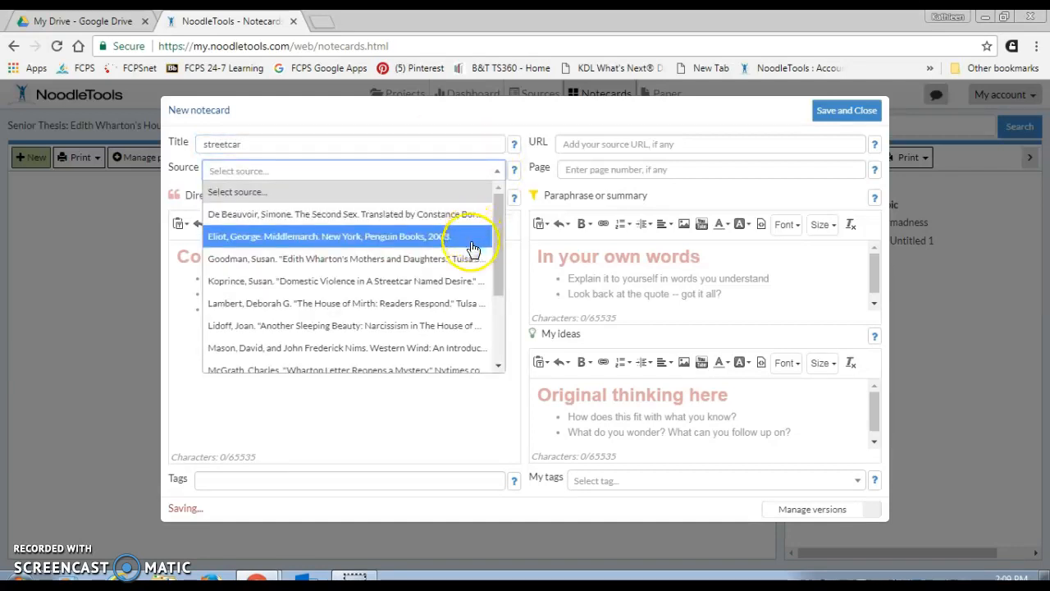
click(461, 281)
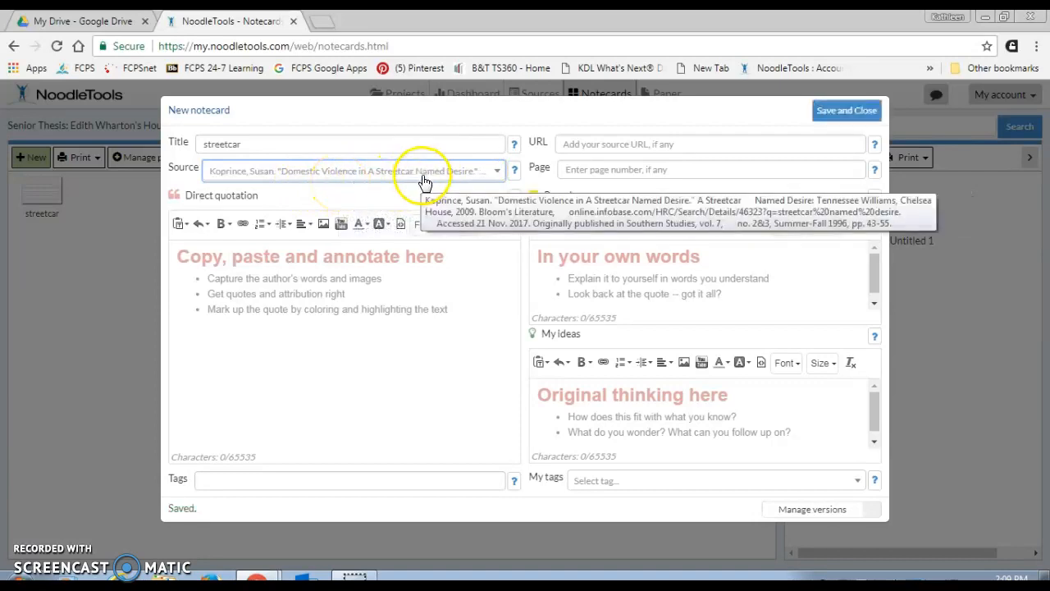
Go through the notecard's URL, direct quotation, paraphrase and My Ideas fields without filling them in, and save and close the card.
click(608, 142)
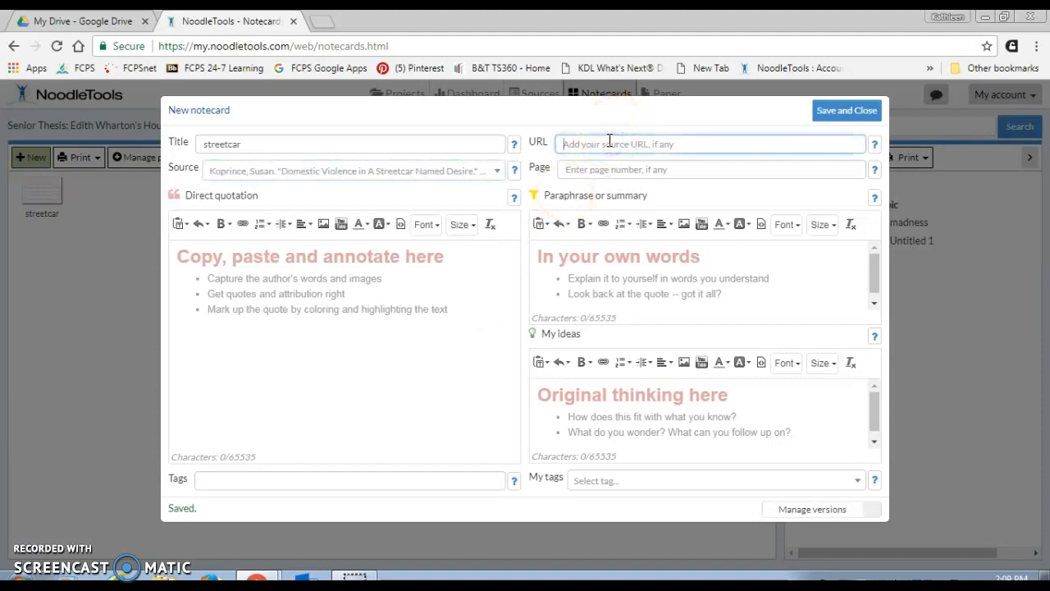
click(420, 285)
click(620, 265)
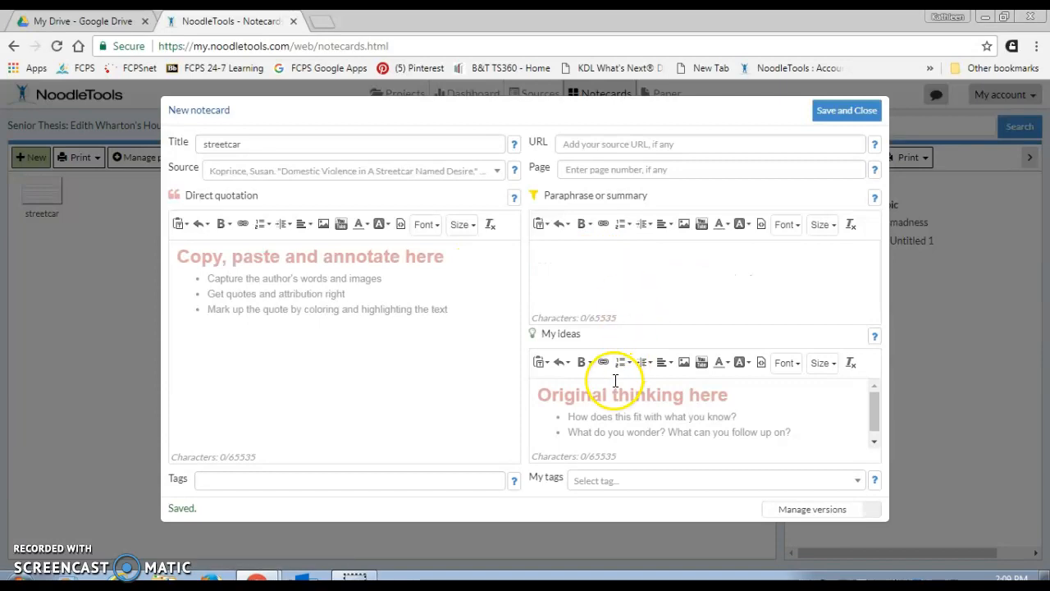
click(606, 421)
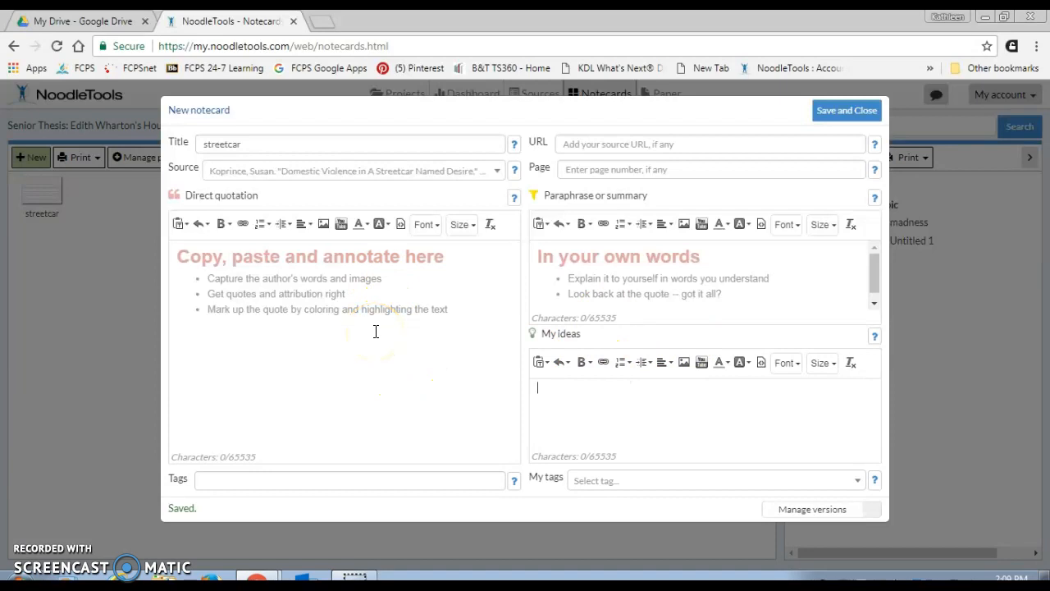
click(656, 408)
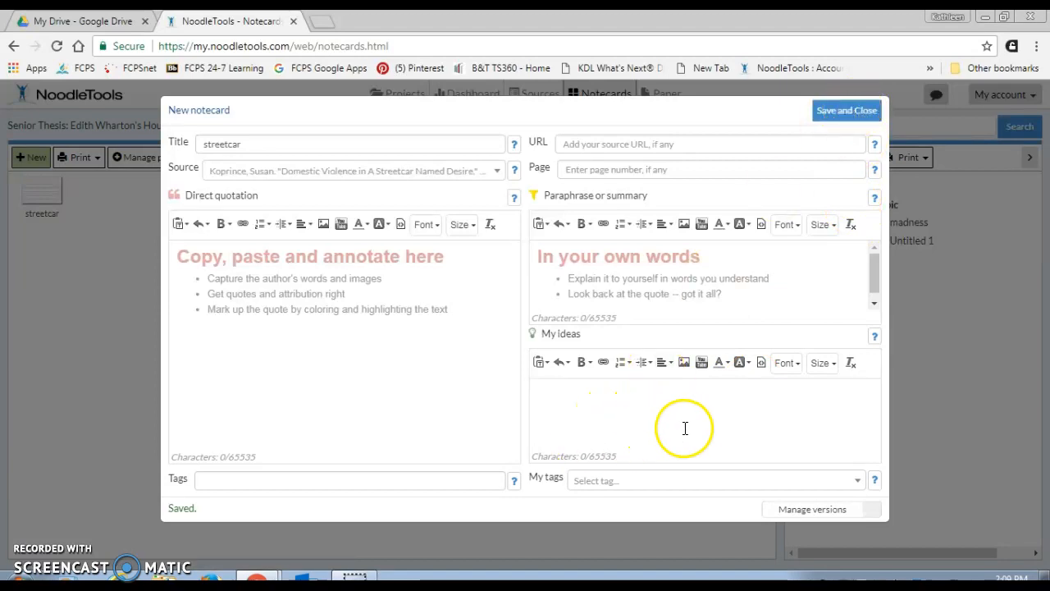
click(845, 111)
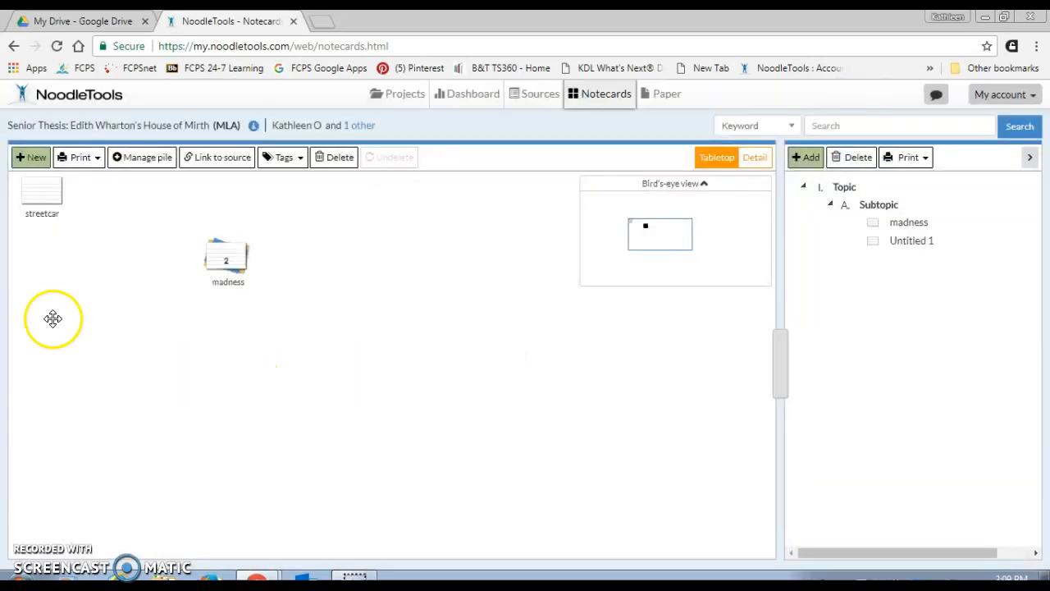
Move the streetcar notecard beside the madness pile on the tabletop, and try the pile management and tag options.
mouse_move(39, 201)
drag(39, 202, 321, 251)
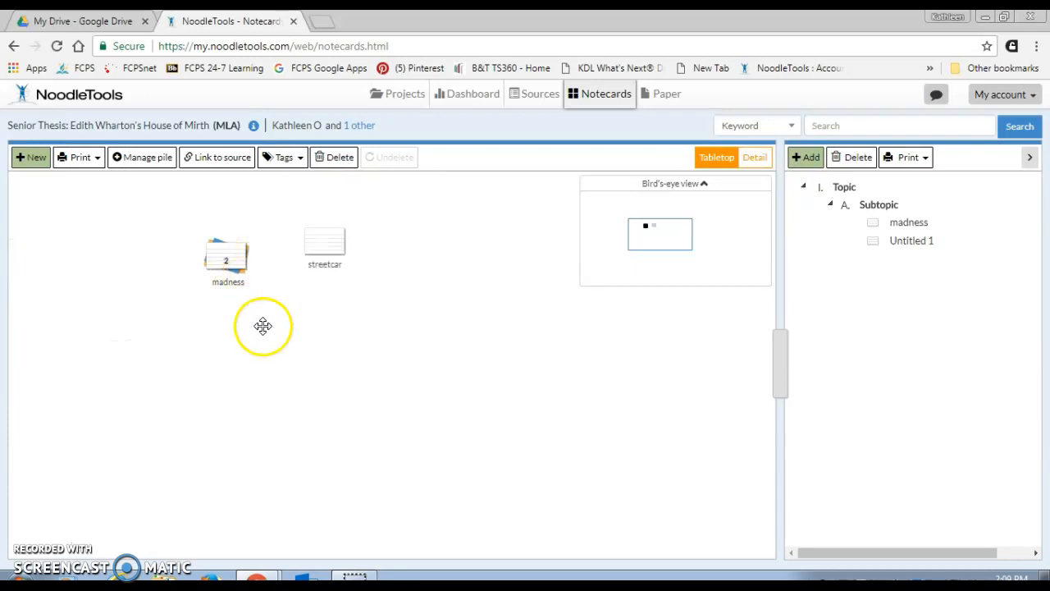
click(140, 163)
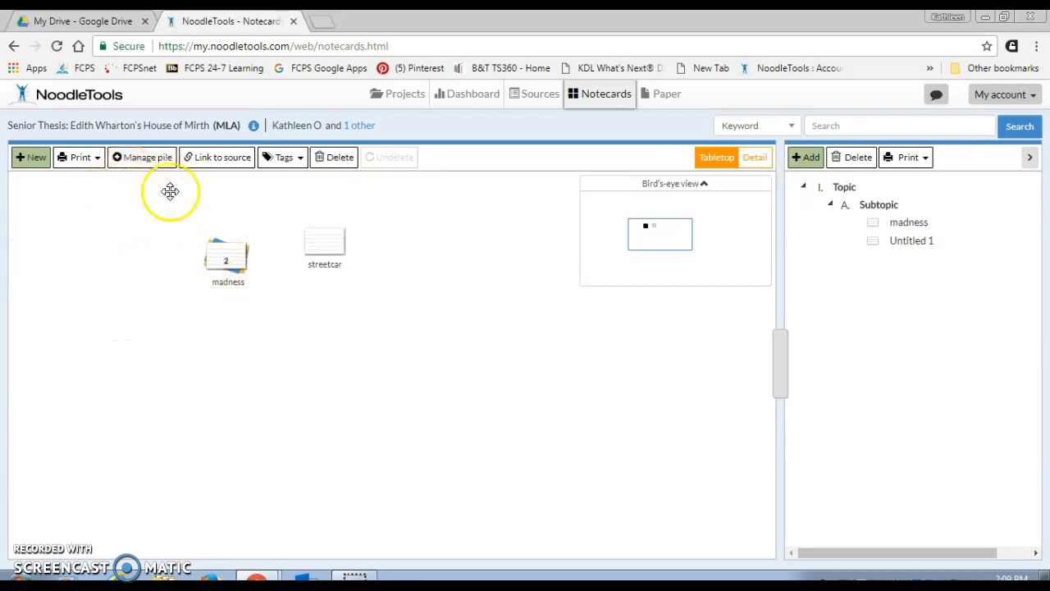
click(289, 168)
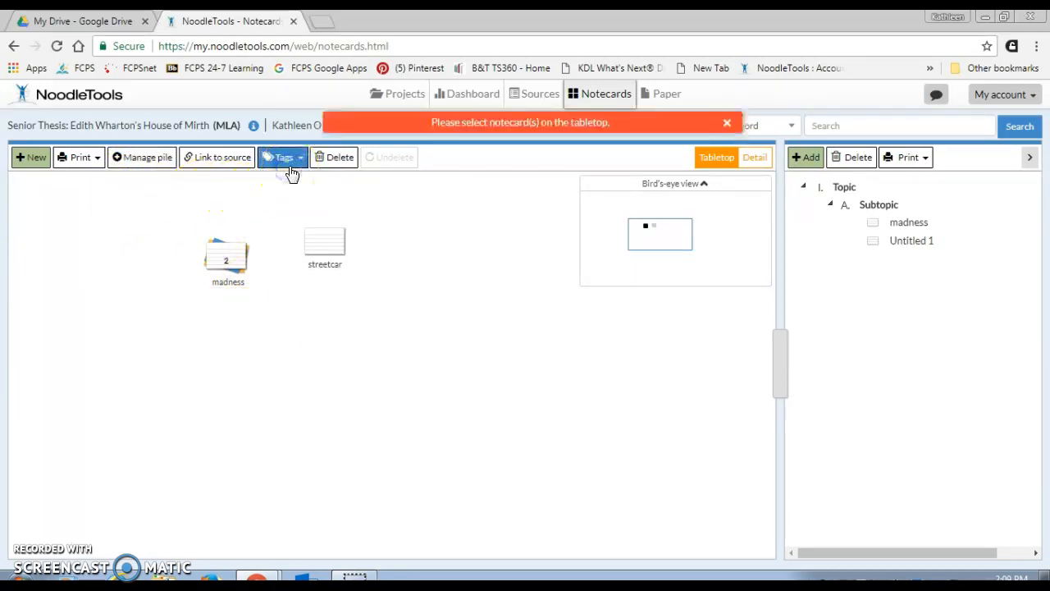